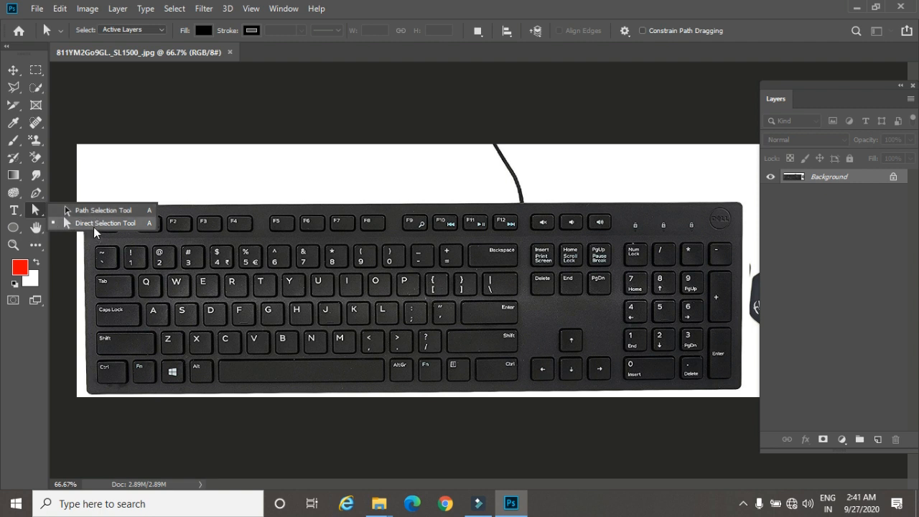
Create a new blank white document with the default settings
left_click(36, 9)
key("Escape")
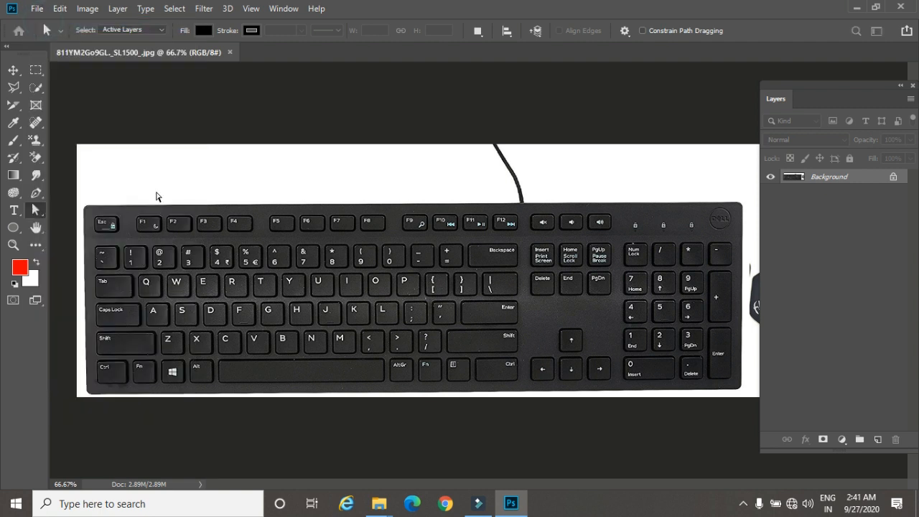
key("ctrl+n")
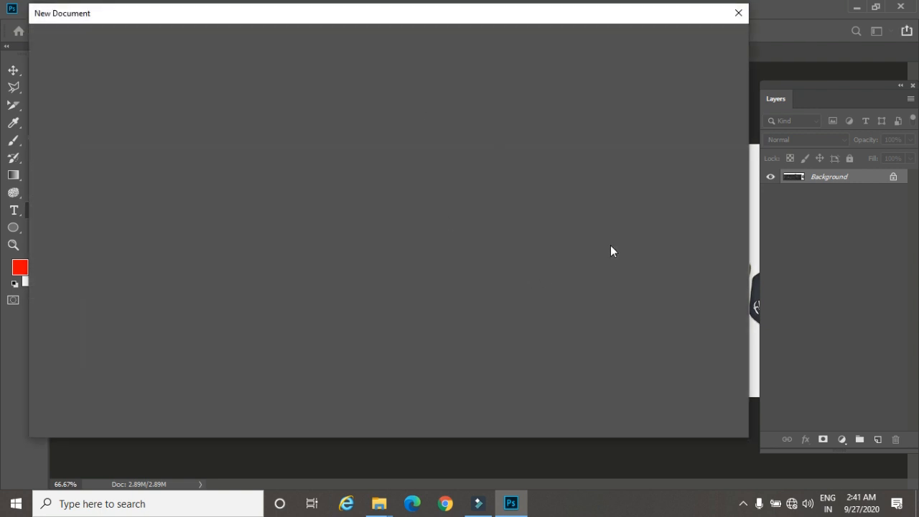
left_click(652, 414)
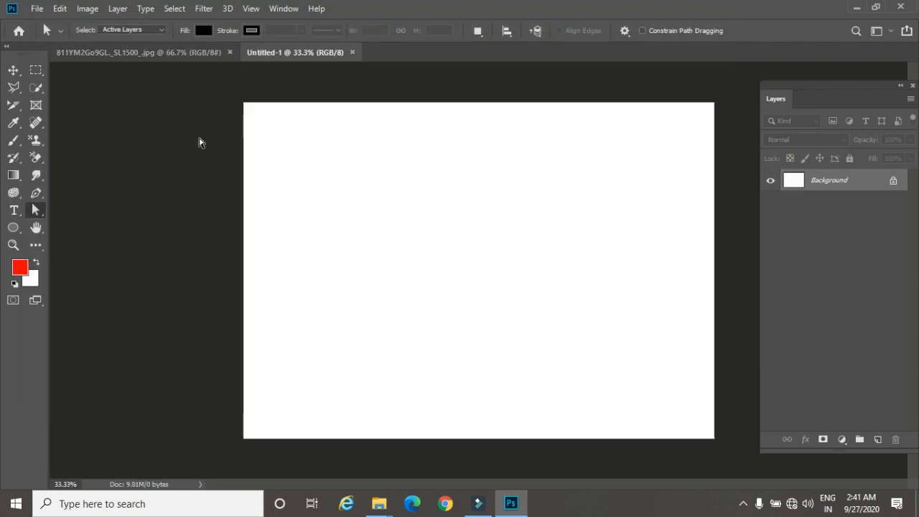
left_click(35, 192)
left_click(379, 189)
left_click(343, 276)
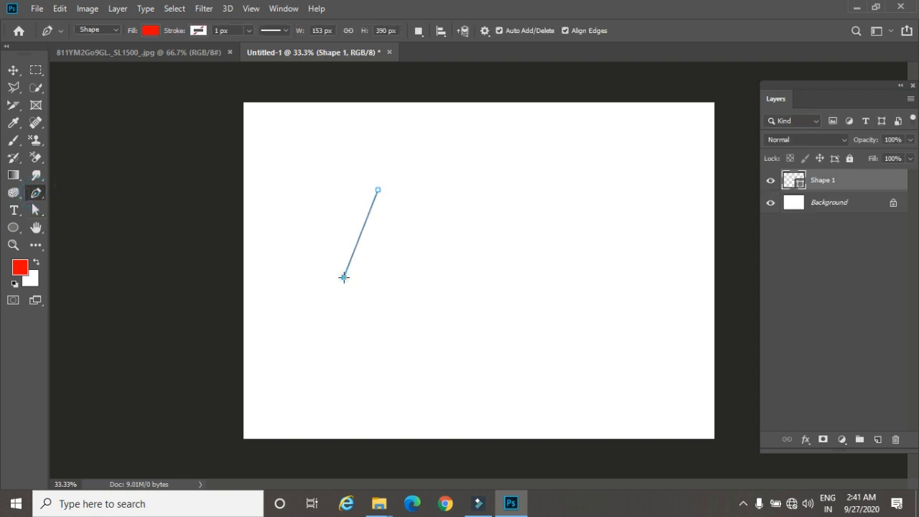
left_click(430, 321)
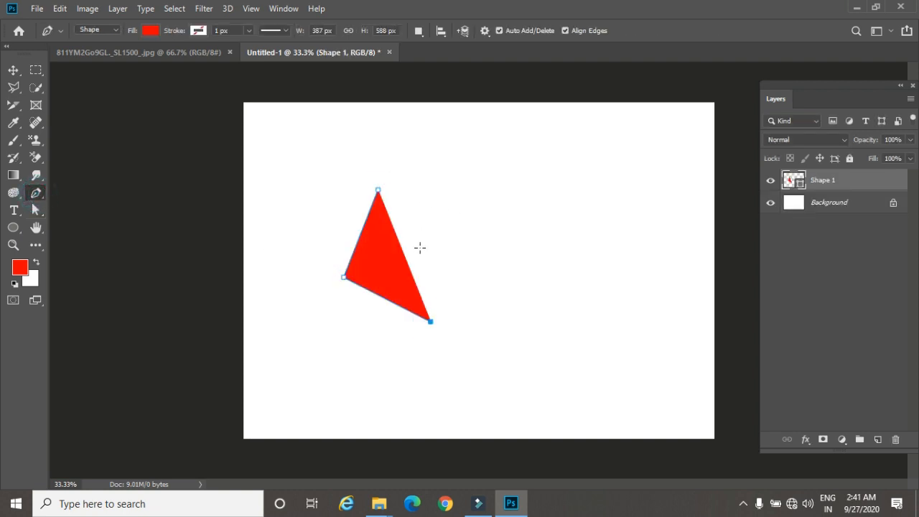
key("ctrl+z")
key("ctrl+z")
key("ctrl+z")
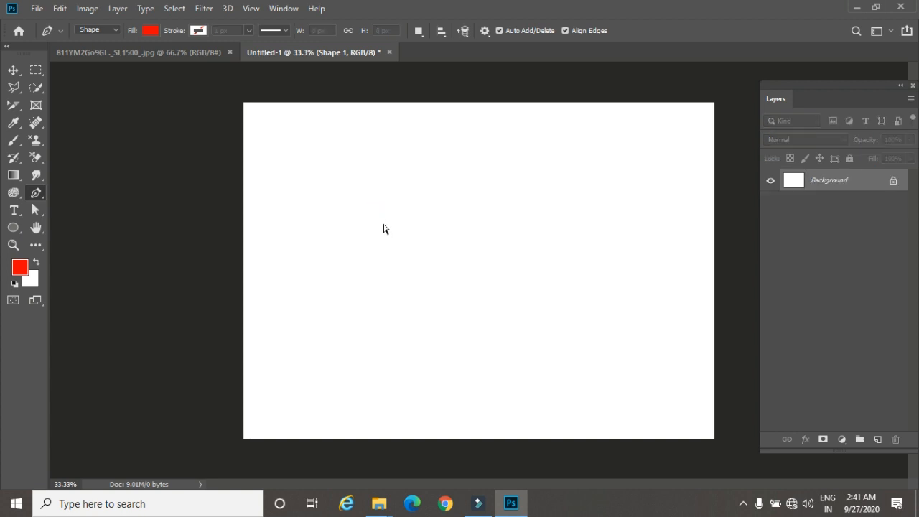
Draw a closed four-sided path in the middle of the canvas with the Pen tool in Path mode
left_click(111, 30)
left_click(94, 50)
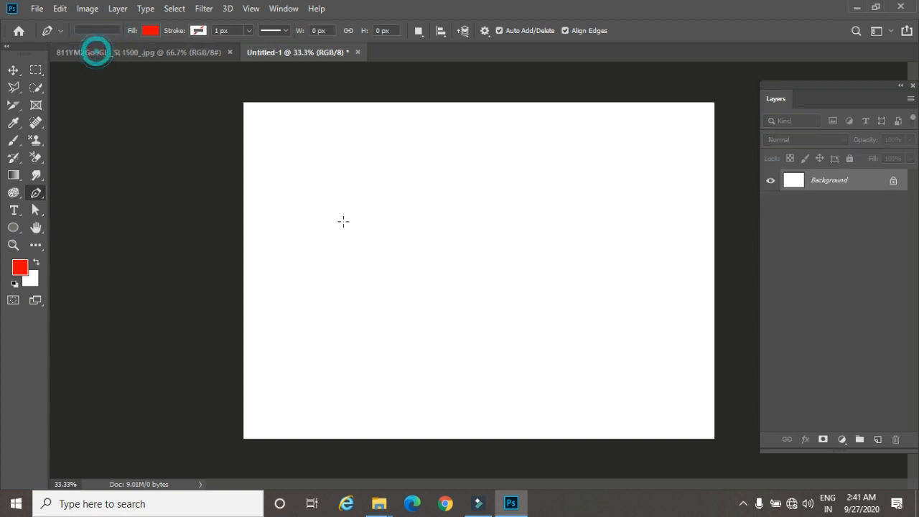
left_click(341, 288)
left_click(436, 311)
left_click(485, 250)
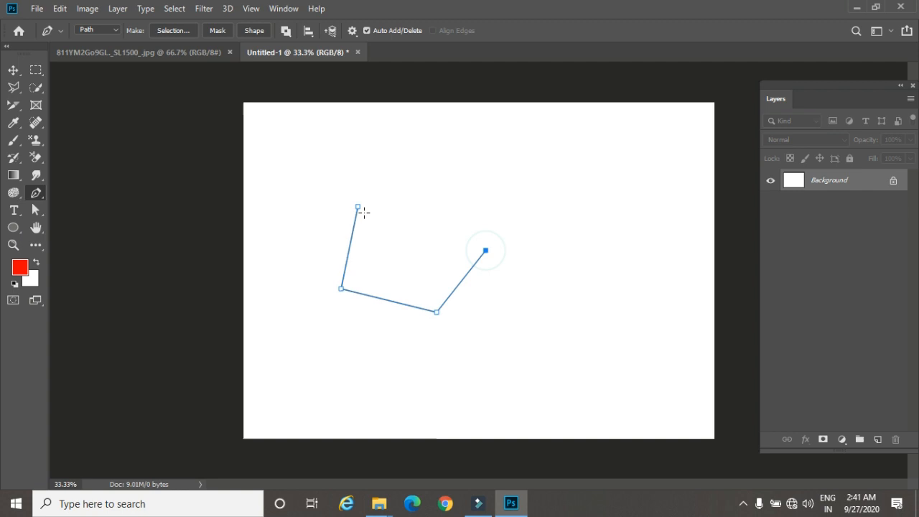
left_click(358, 207)
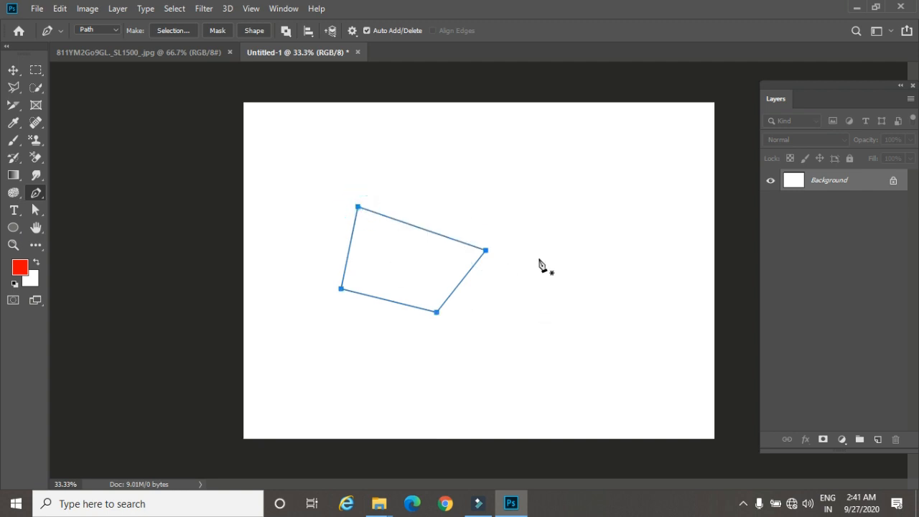
Reshape the four-sided path with the Direct Selection Tool by pulling its upper corners toward the canvas's upper right
right_click(36, 194)
left_click(36, 210)
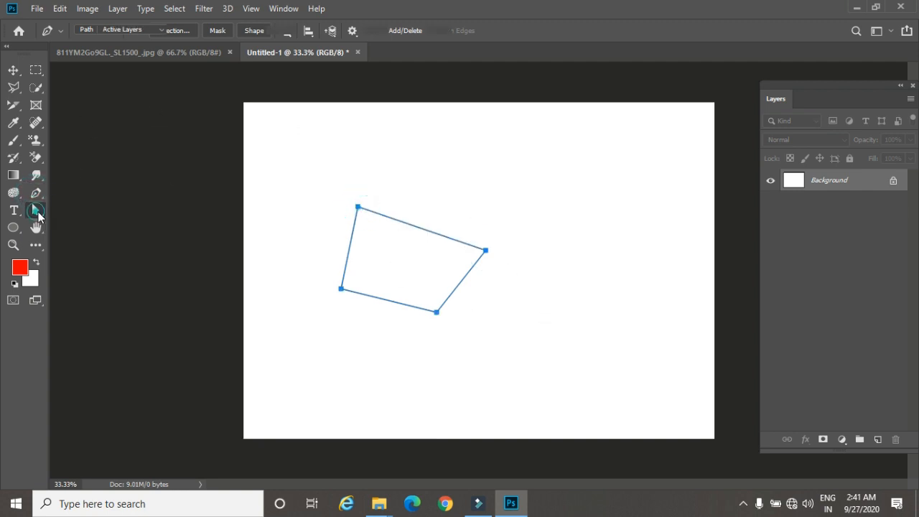
right_click(37, 209)
left_click(72, 221)
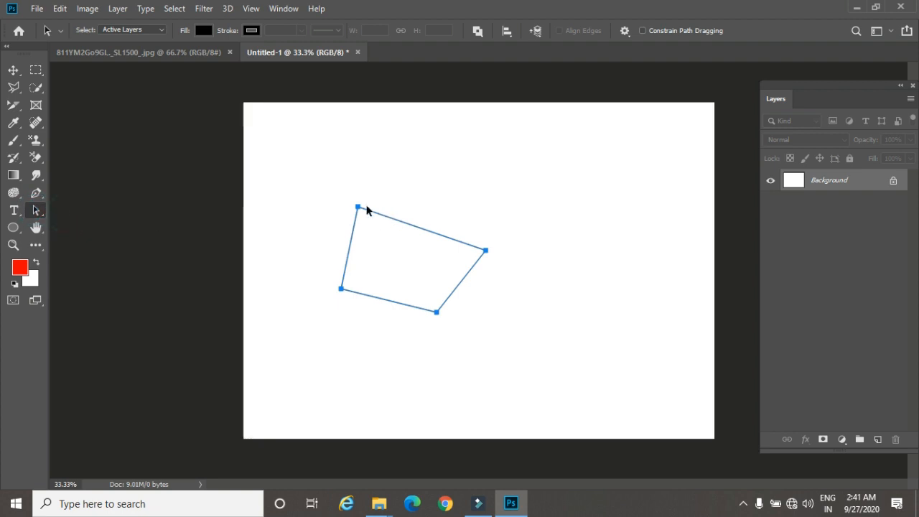
left_click_drag(357, 208, 552, 189)
right_click(36, 212)
left_click(68, 225)
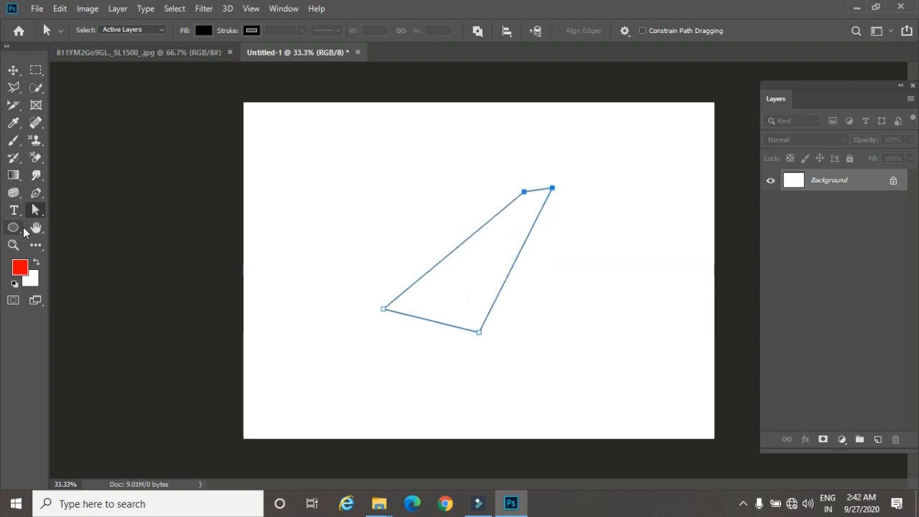
right_click(35, 209)
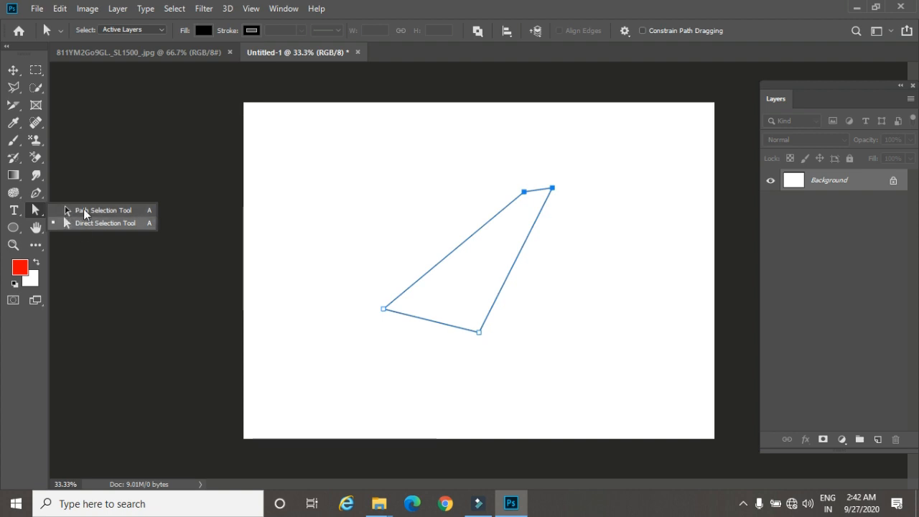
left_click(12, 227)
right_click(13, 227)
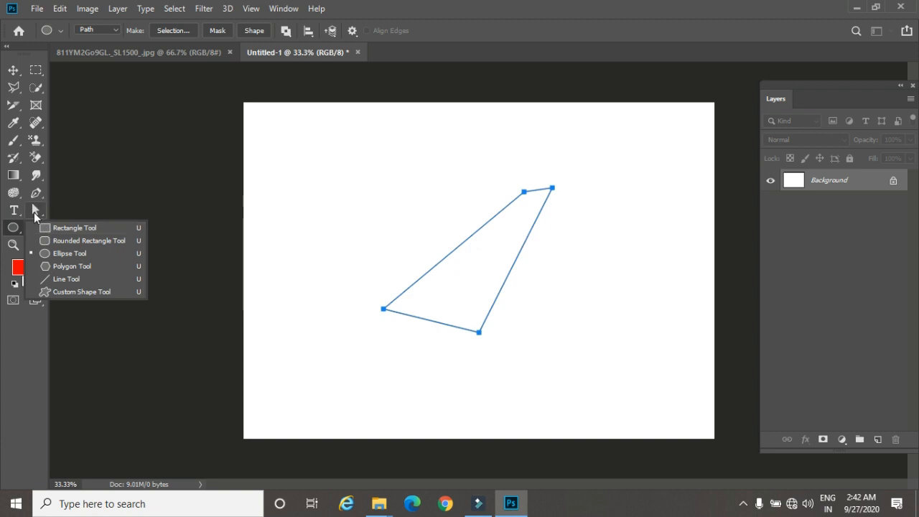
left_click(36, 210)
right_click(35, 210)
left_click(66, 222)
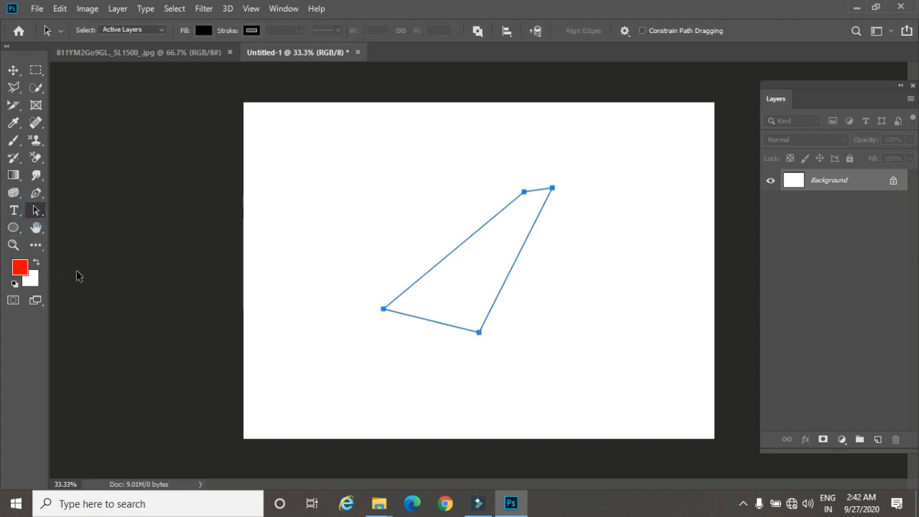
key("ctrl+Return")
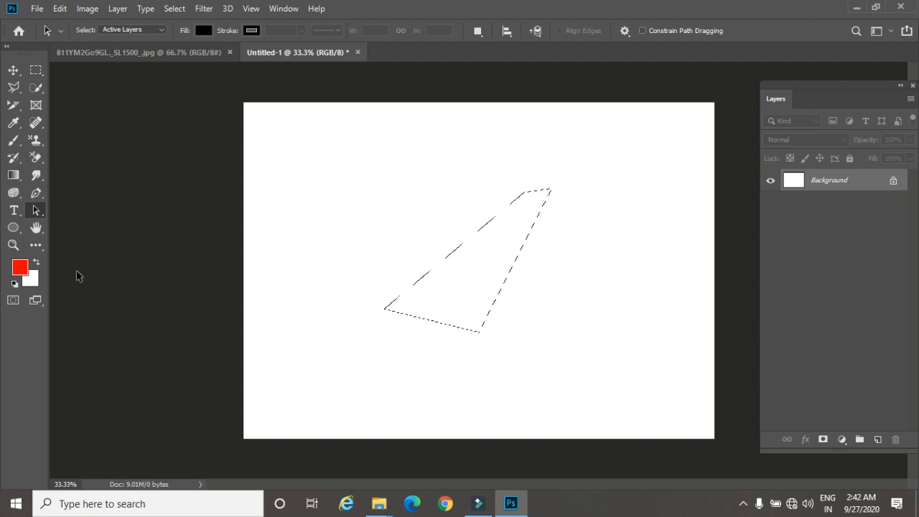
key("ctrl+z")
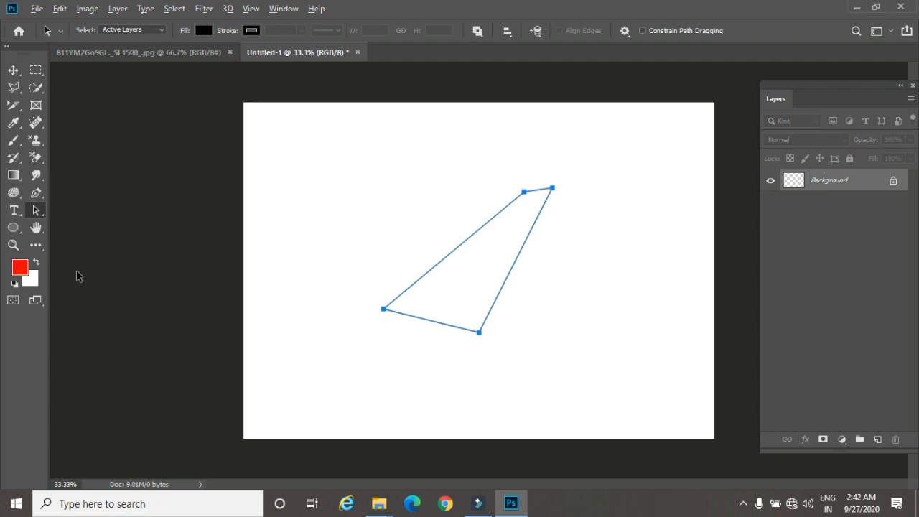
key("alt+BackSpace")
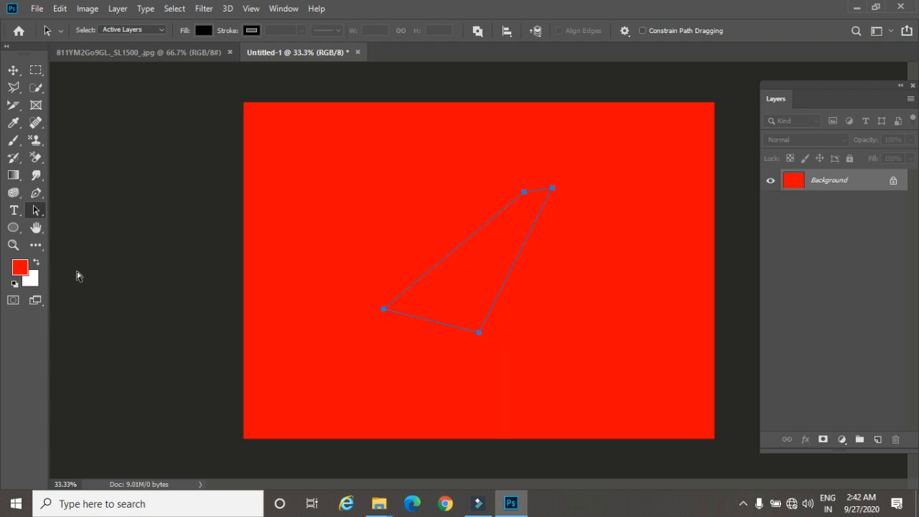
key("ctrl+z")
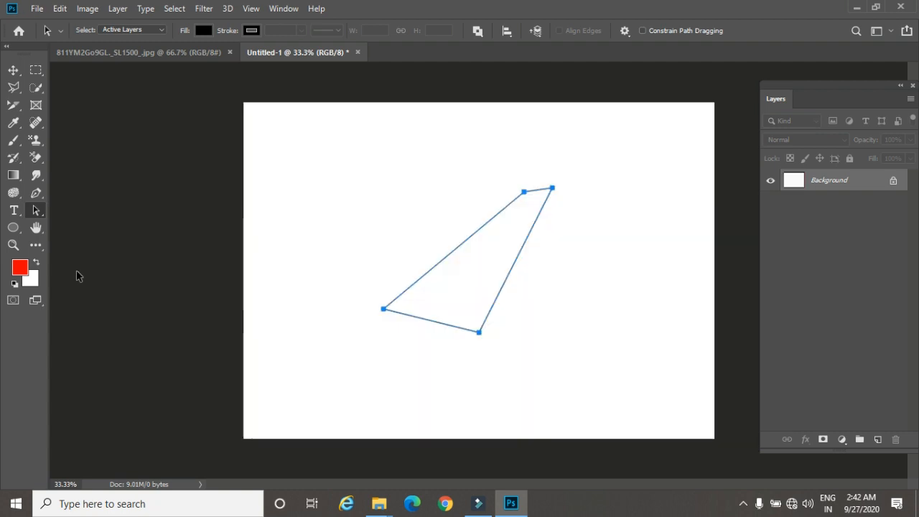
Convert the path to a selection and fill it with the red foreground colour, replacing that with the white background colour before deselecting
key("ctrl+Return")
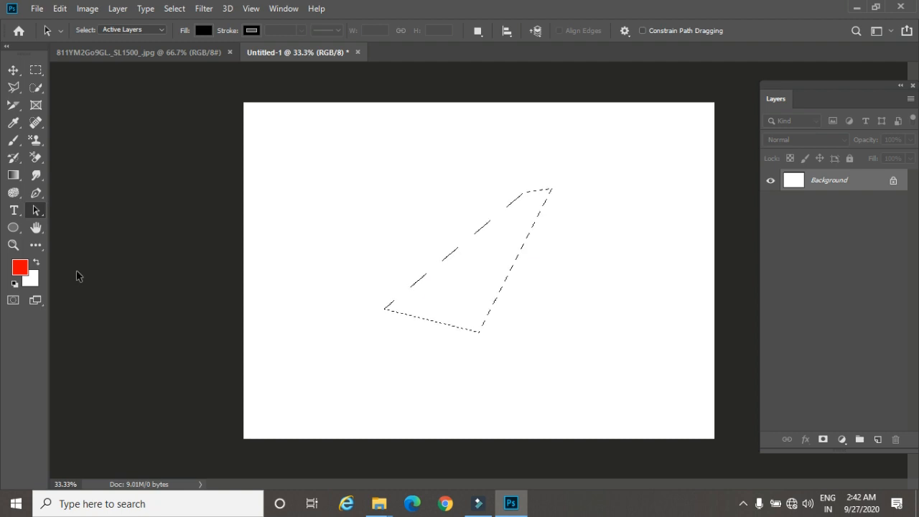
key("alt+BackSpace")
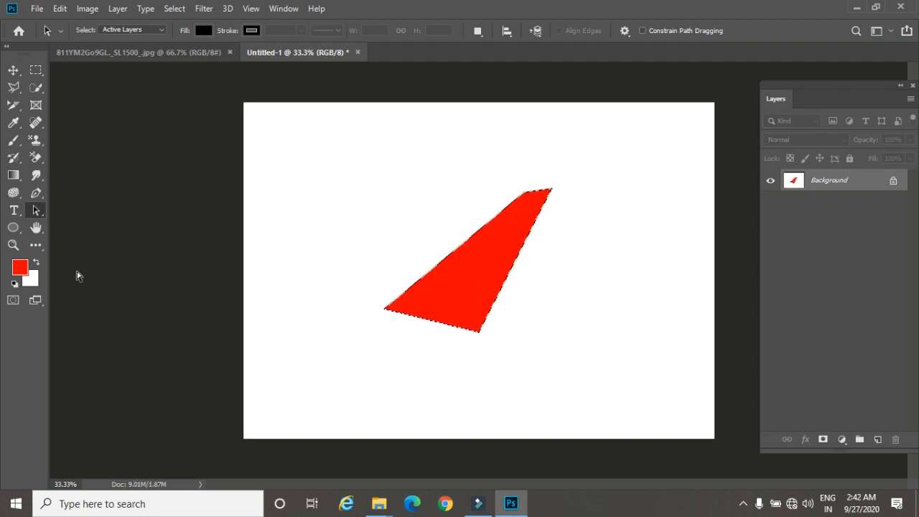
key("ctrl+BackSpace")
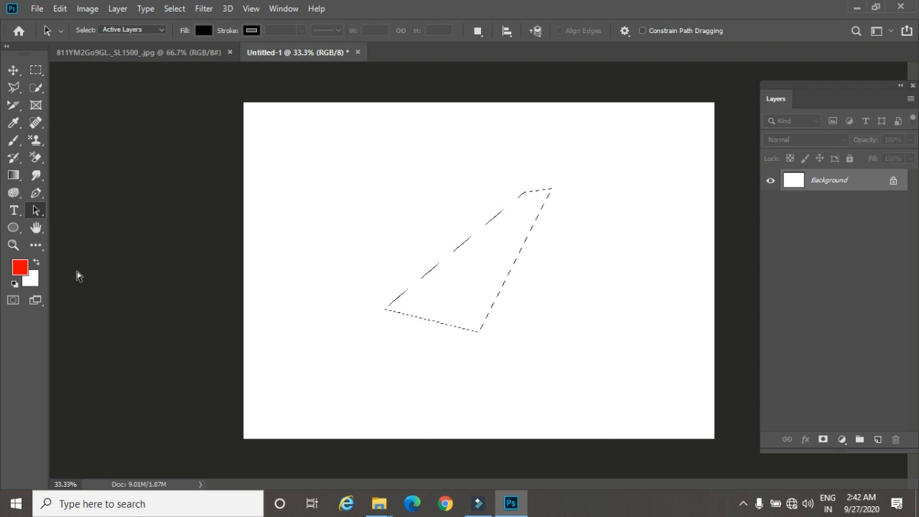
key("ctrl+d")
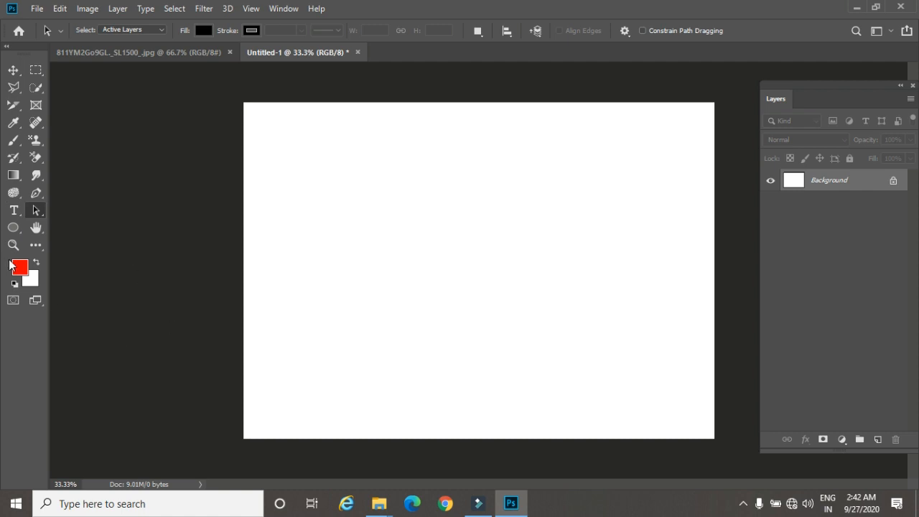
Load the All preset library into the Custom Shape Tool's shape picker
left_click(13, 228)
right_click(17, 232)
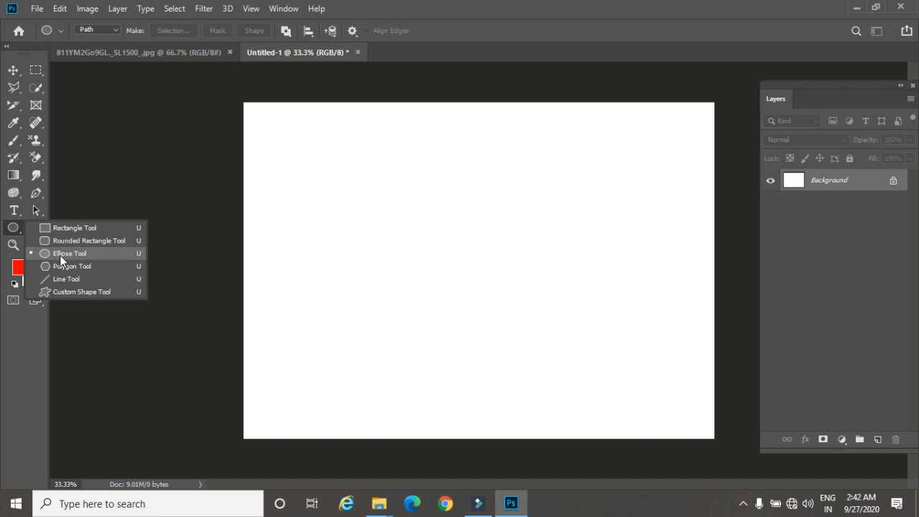
left_click(62, 292)
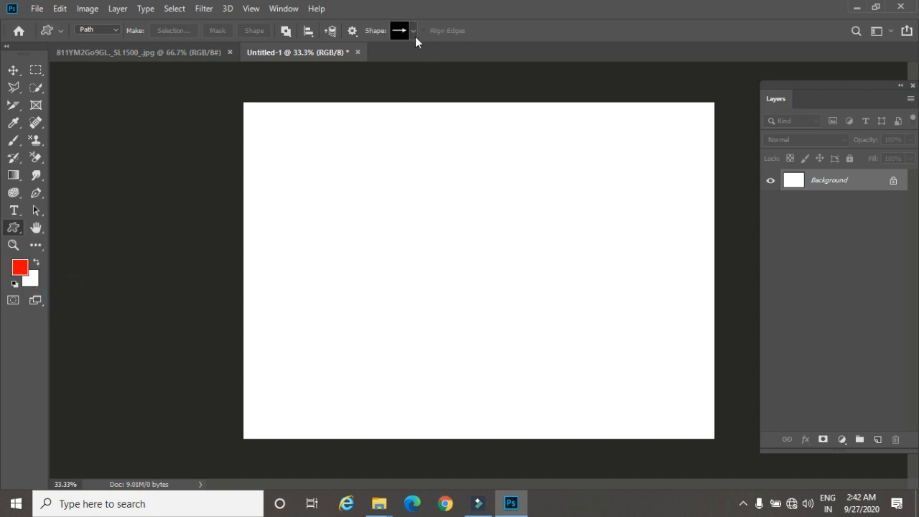
left_click(413, 31)
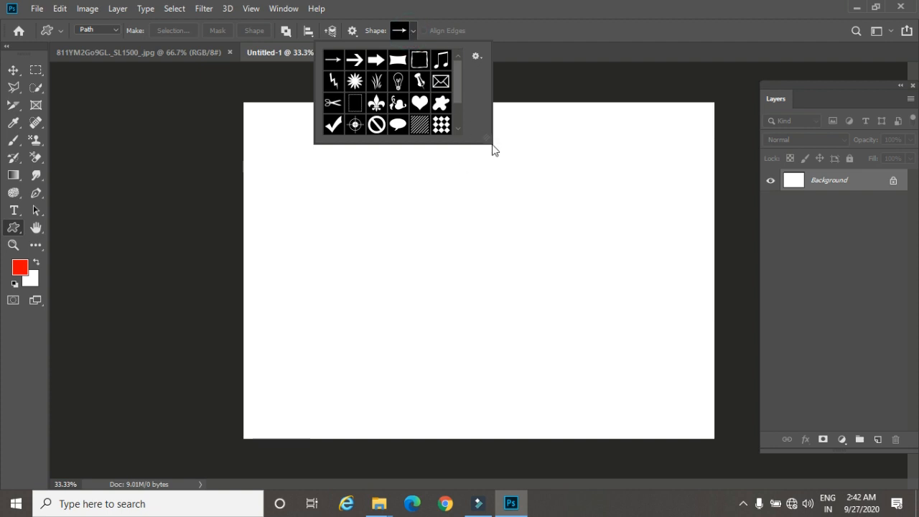
left_click_drag(493, 143, 656, 294)
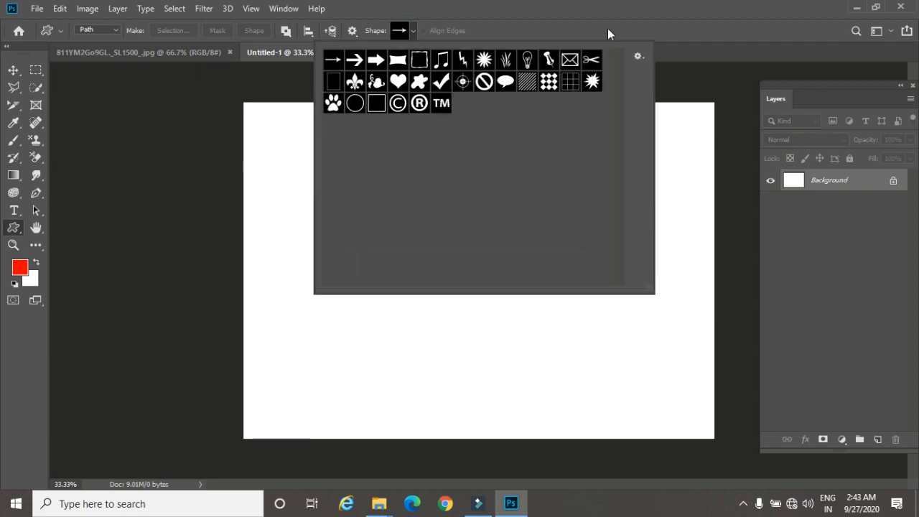
left_click(638, 56)
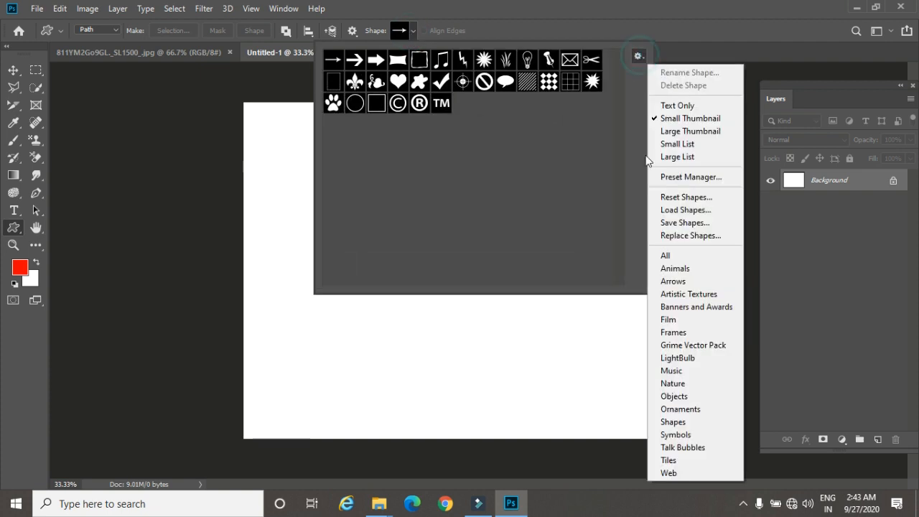
left_click(668, 255)
left_click(399, 194)
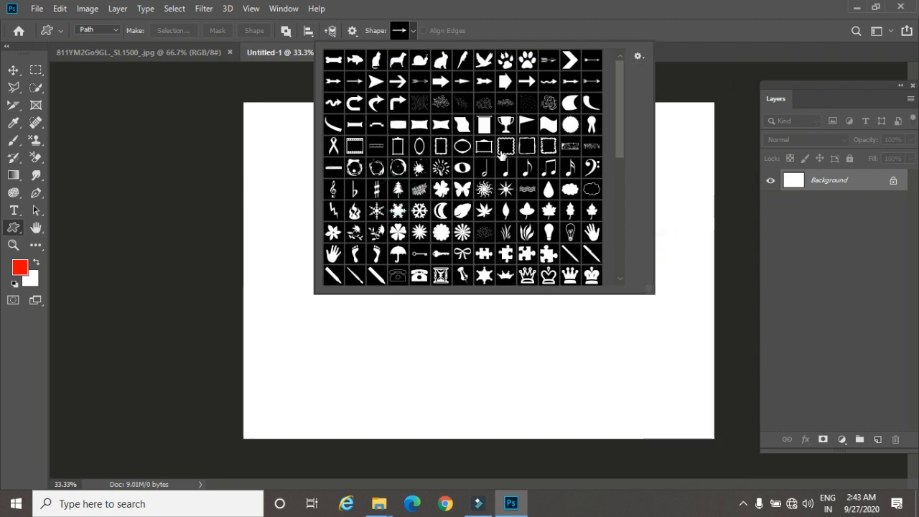
Enlarge the shape picker to show the full library and choose the rabbit shape
left_click_drag(651, 289, 758, 425)
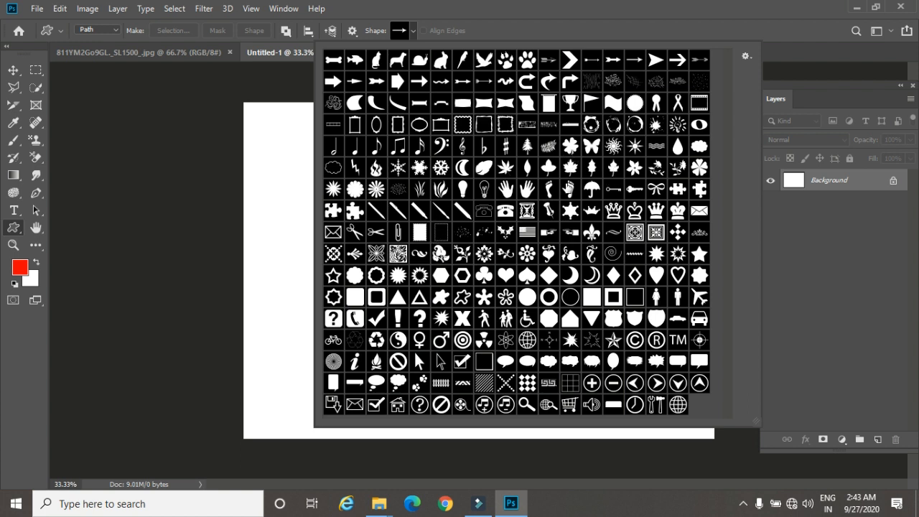
left_click(441, 59)
left_click(504, 30)
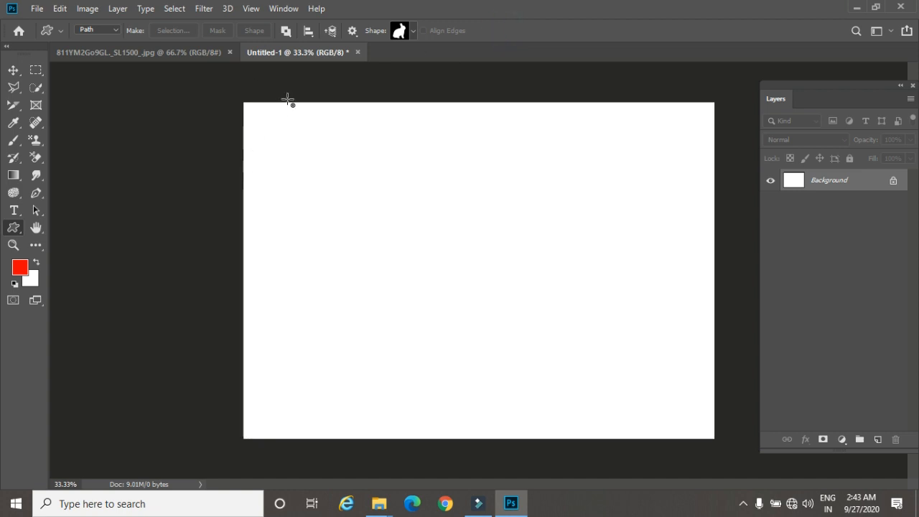
Review the Custom Shape Tool's drawing modes without changing Path, and activate the Pen tool
left_click(94, 28)
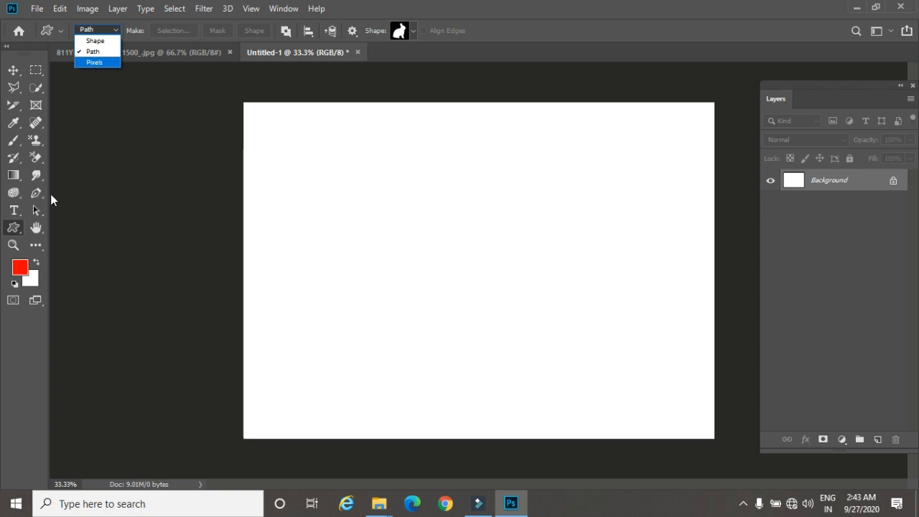
left_click(28, 198)
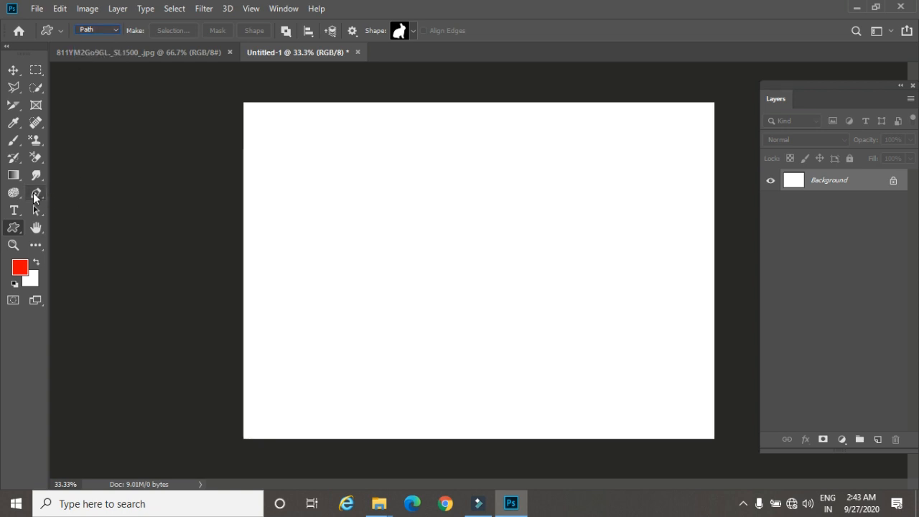
left_click(99, 29)
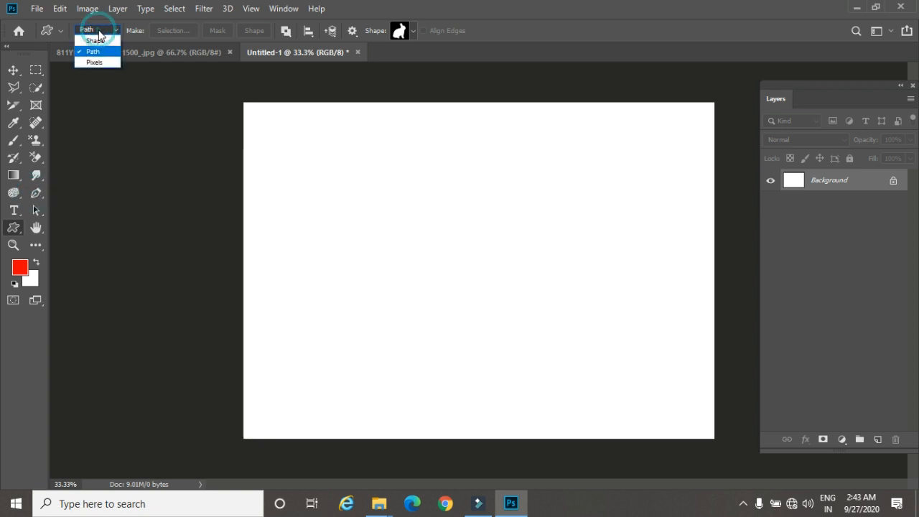
left_click(37, 200)
left_click(37, 193)
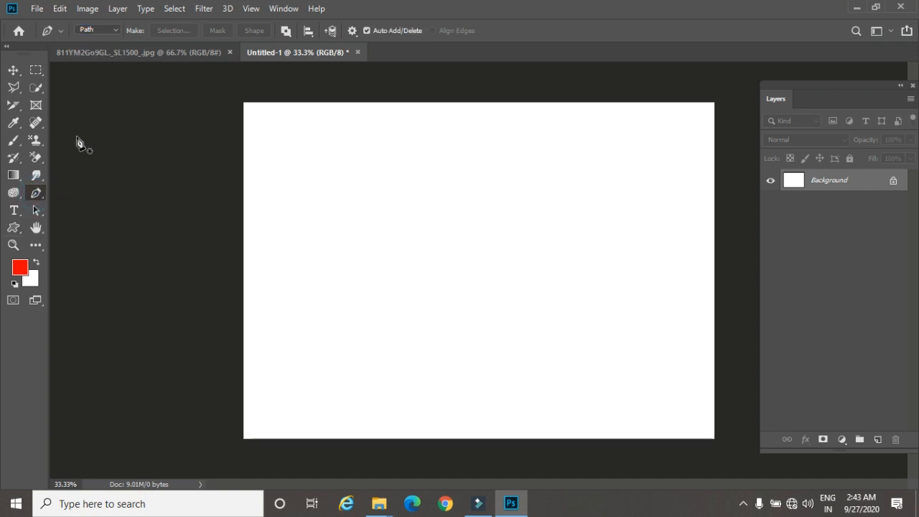
Check the Pen Tool's available drawing modes and switch back to the Custom Shape Tool
left_click(100, 29)
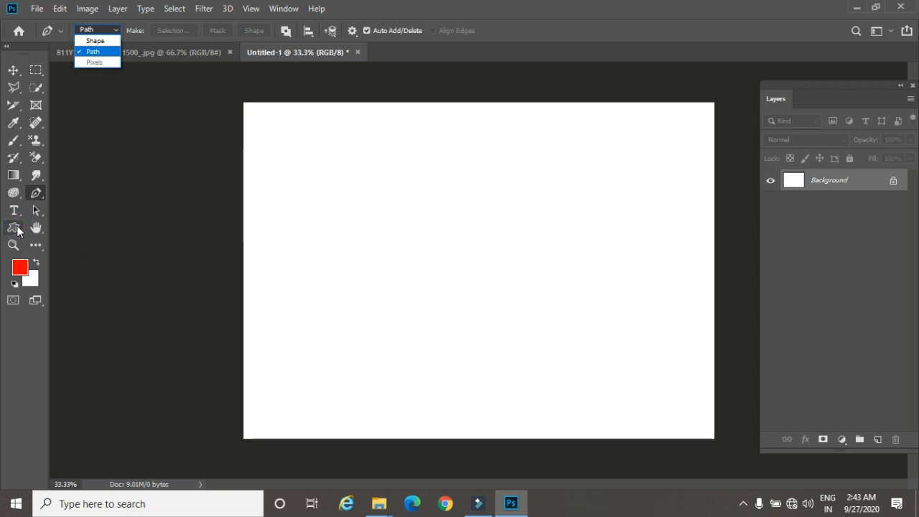
left_click(18, 230)
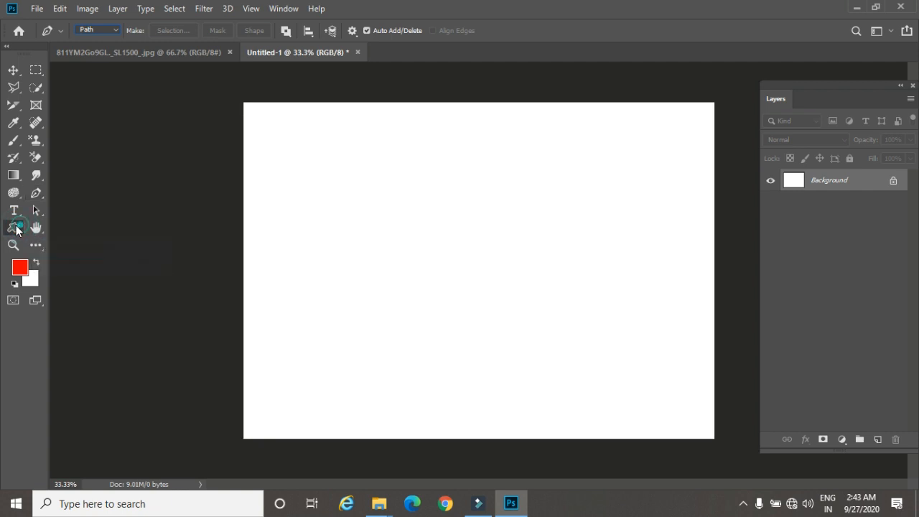
left_click(14, 228)
left_click(46, 291)
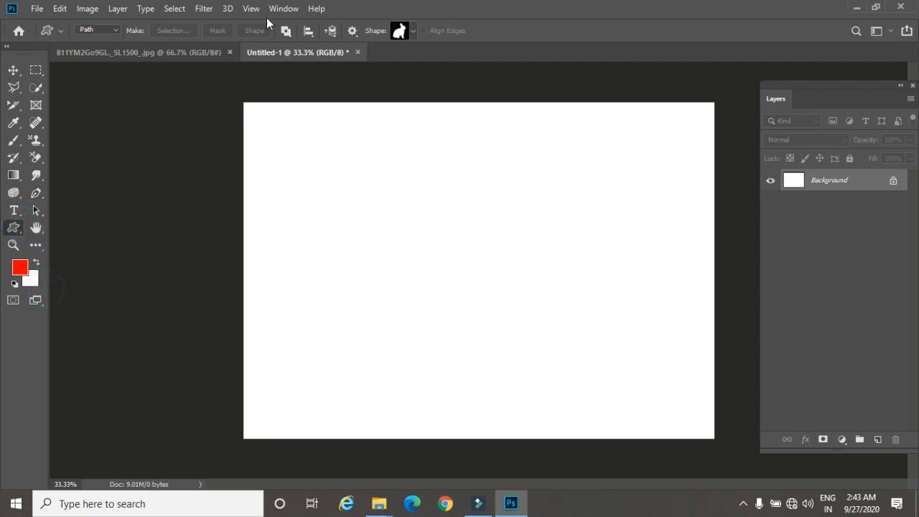
Draw a red rabbit about 348 by 417 px in Shape mode on the left part of the canvas
left_click(100, 30)
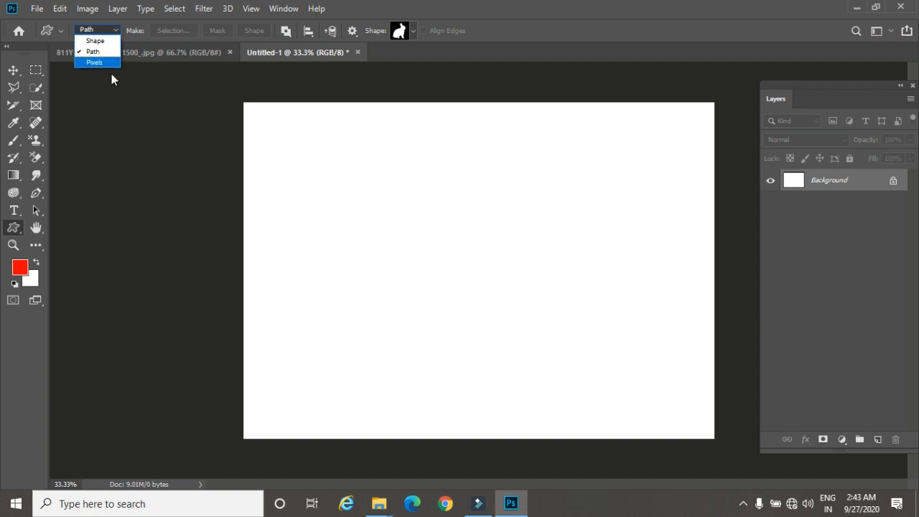
left_click(94, 41)
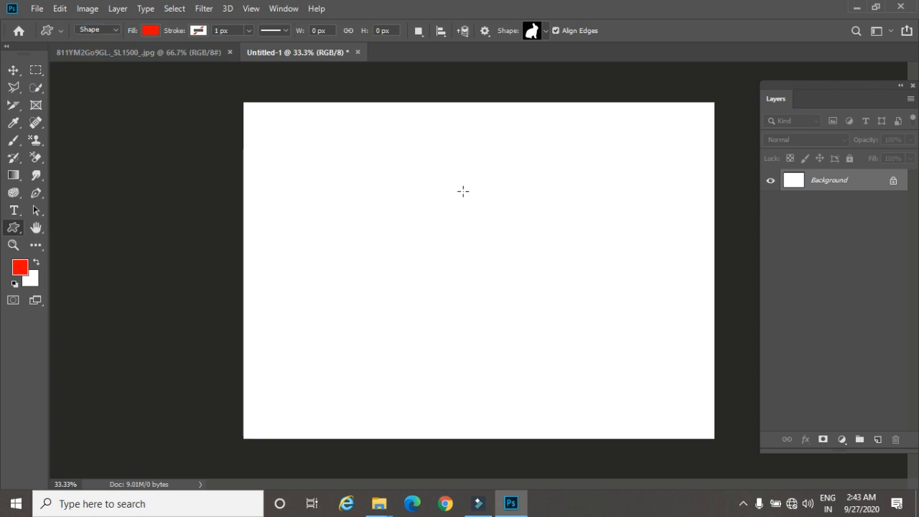
left_click_drag(283, 208, 363, 305)
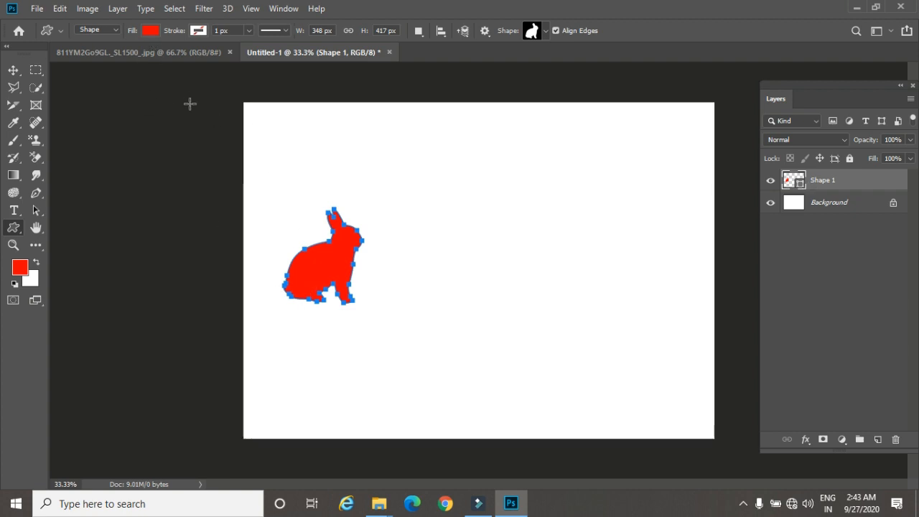
Draw a second rabbit of similar size in Path mode, just right of the red one
left_click(90, 30)
left_click(92, 53)
left_click_drag(387, 218, 480, 307)
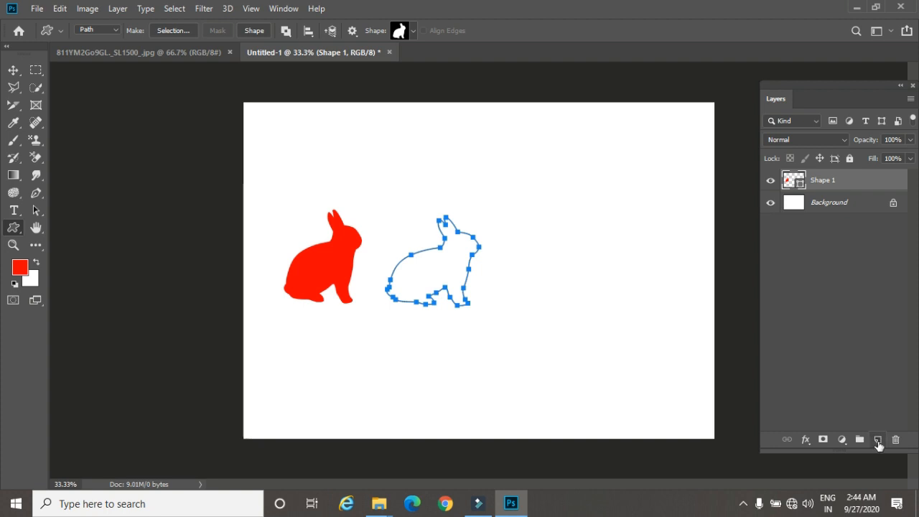
On a new layer, turn the rabbit path into a selection and fill it with the red foreground colour, leaving nothing selected
left_click(877, 440)
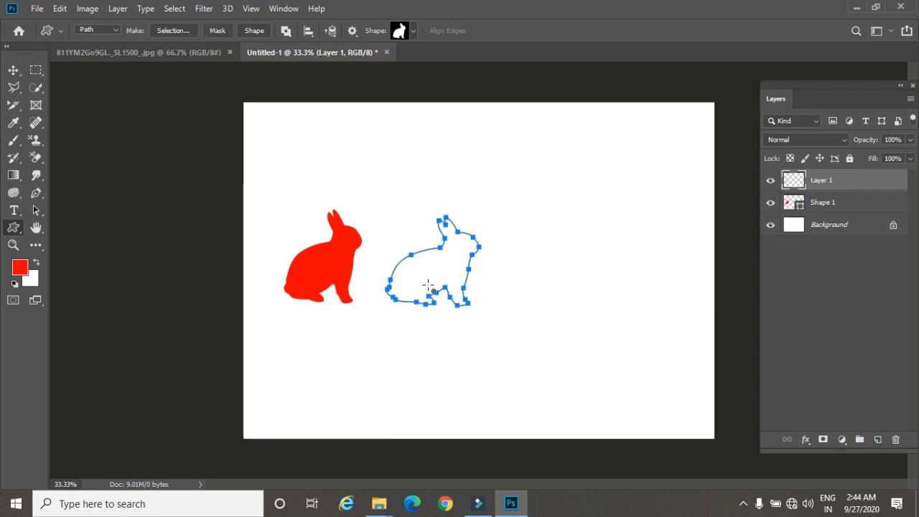
key("ctrl+Return")
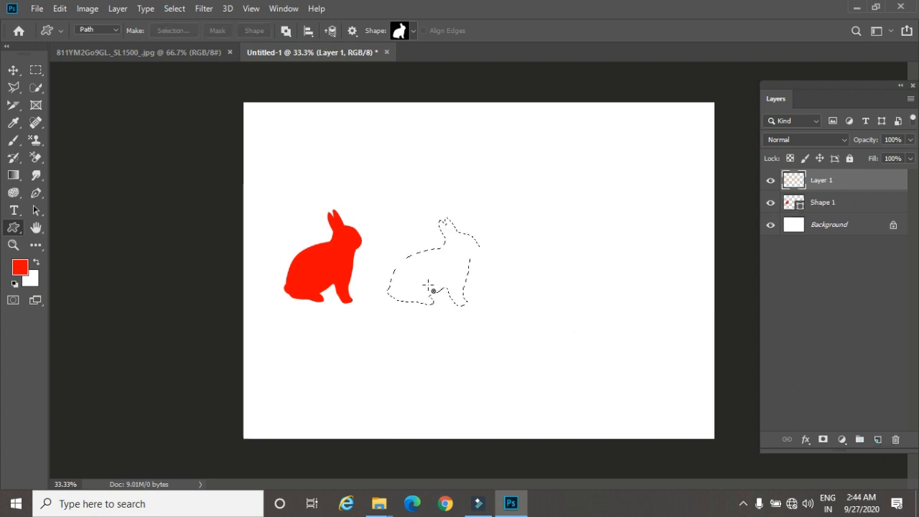
key("alt+BackSpace")
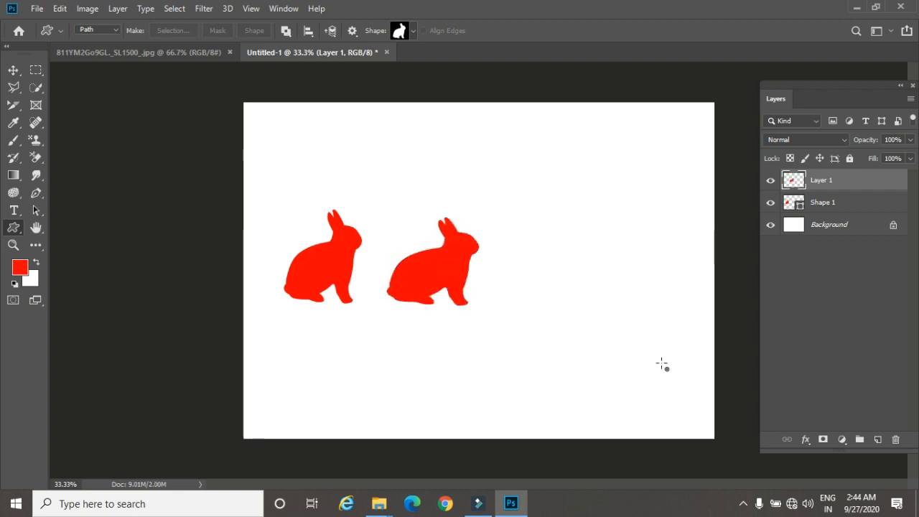
Draw a third red rabbit in Pixels mode on another new layer, right of the second one
left_click(100, 28)
left_click(92, 61)
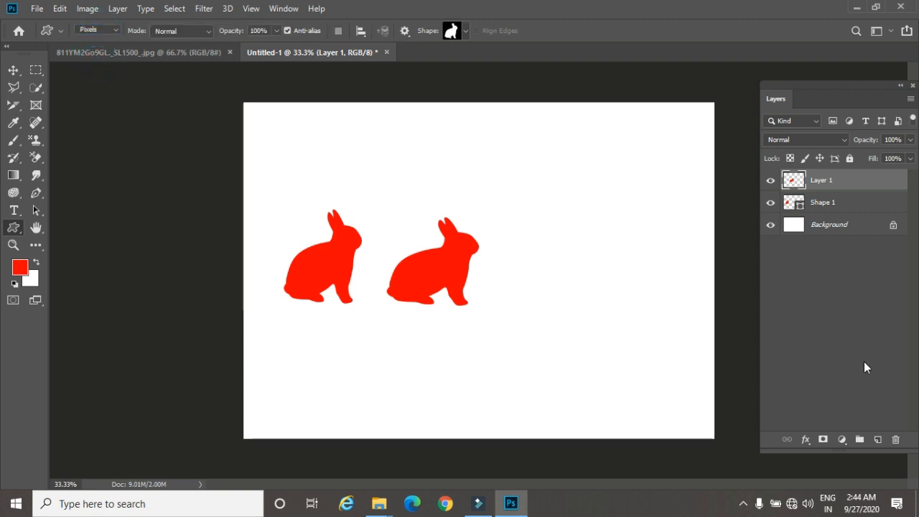
left_click(877, 439)
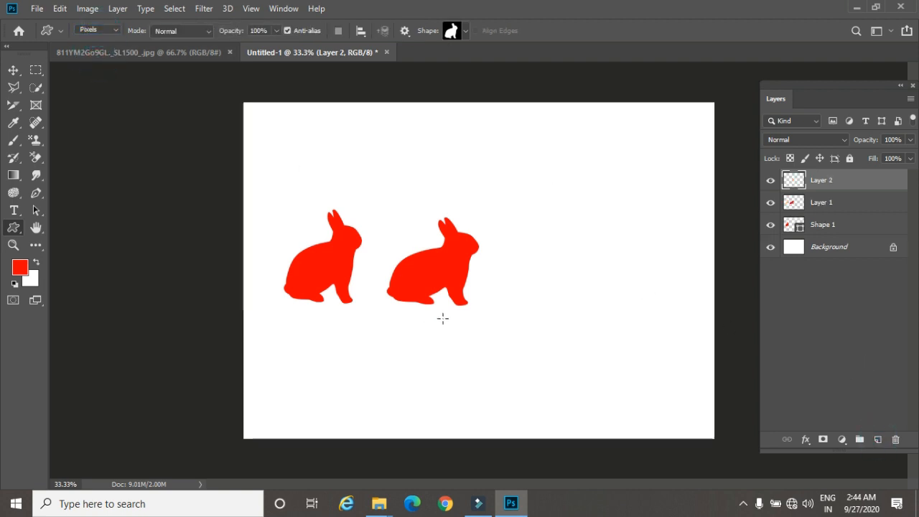
left_click_drag(511, 221, 587, 305)
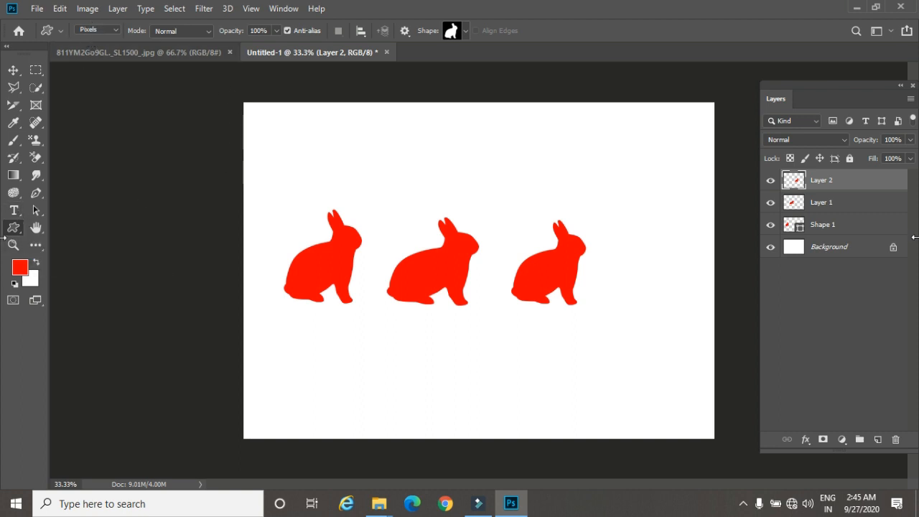
Select the Shape 1 layer and set the Custom Shape Tool's drawing mode to Shape
left_click(845, 224)
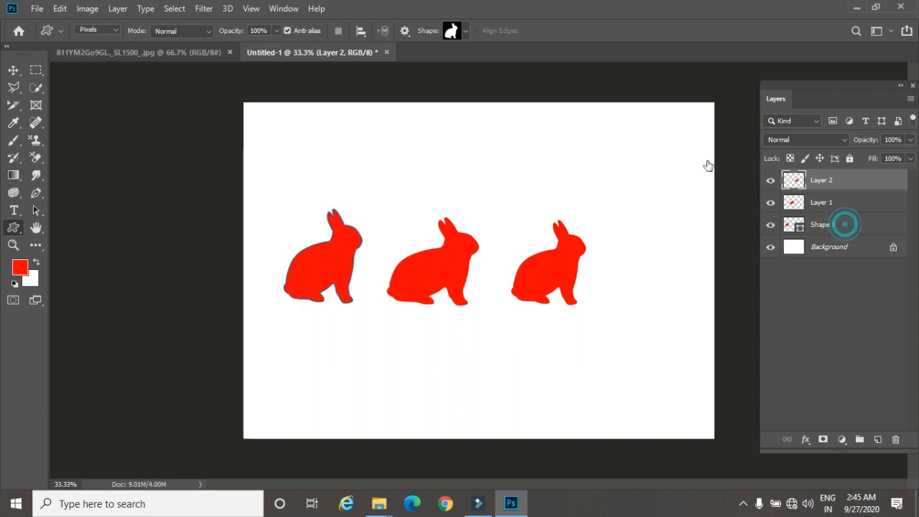
left_click(100, 29)
left_click(92, 36)
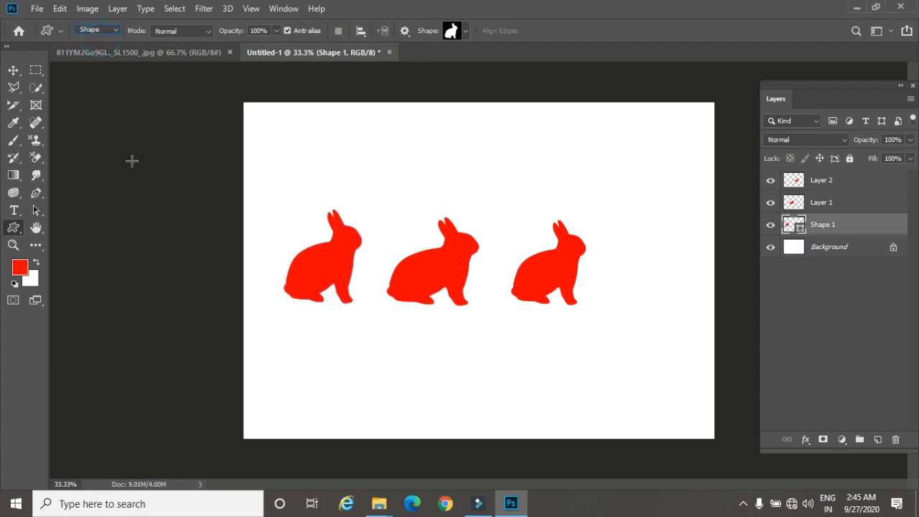
Try turquoise, red, yellow and light purple solid fills on the first rabbit
left_click(149, 31)
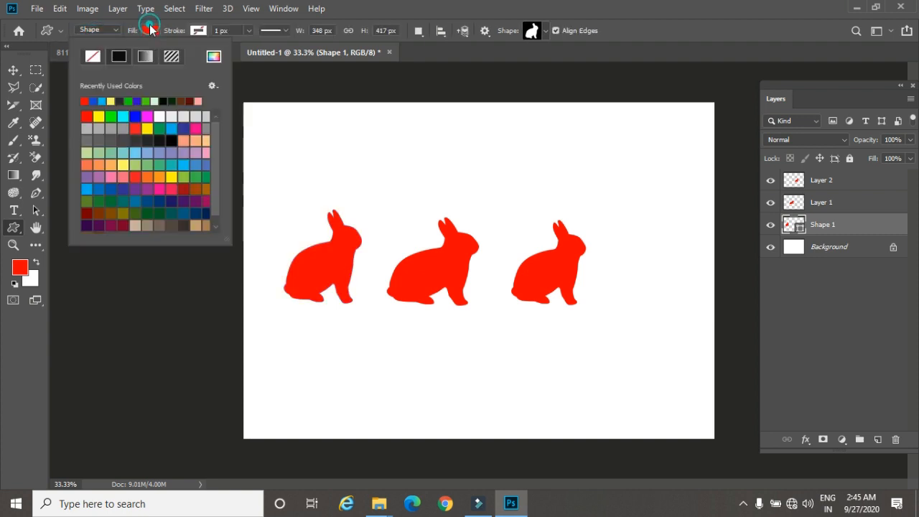
left_click(124, 153)
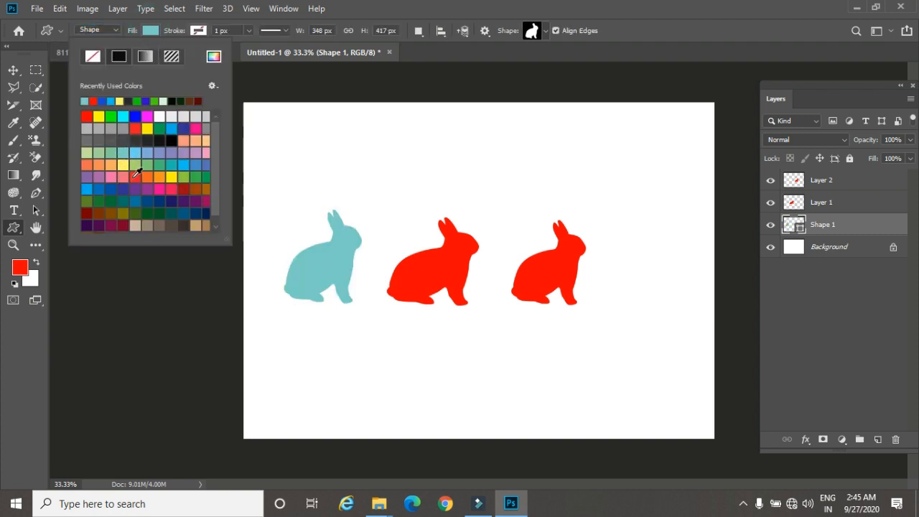
left_click(135, 176)
left_click(172, 177)
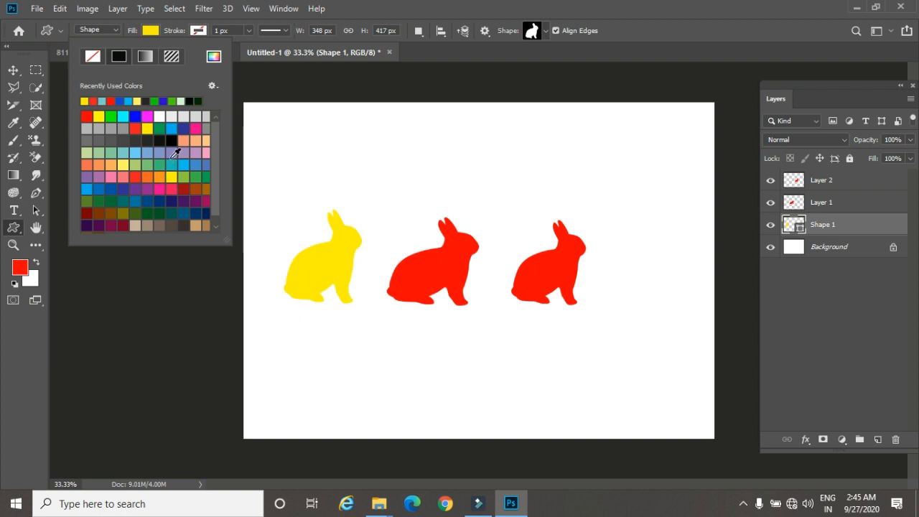
left_click(195, 153)
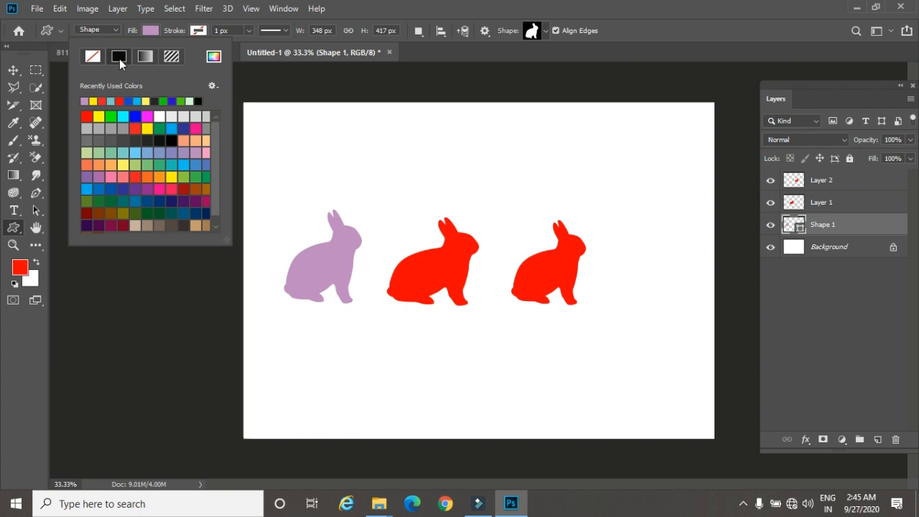
Try black-to-white and yellow-purple-orange-blue gradient fills, and speckled white and brown pattern fills, on the first rabbit
left_click(148, 57)
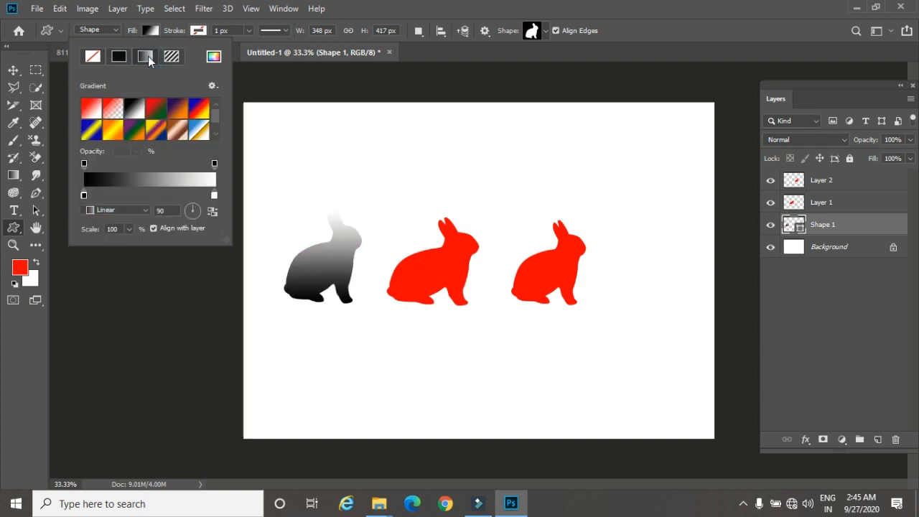
left_click(151, 134)
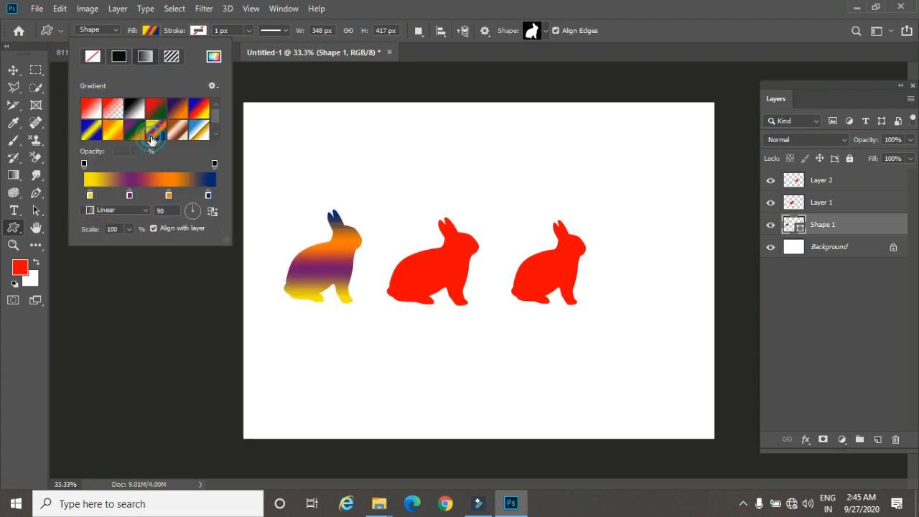
left_click(171, 57)
left_click(201, 150)
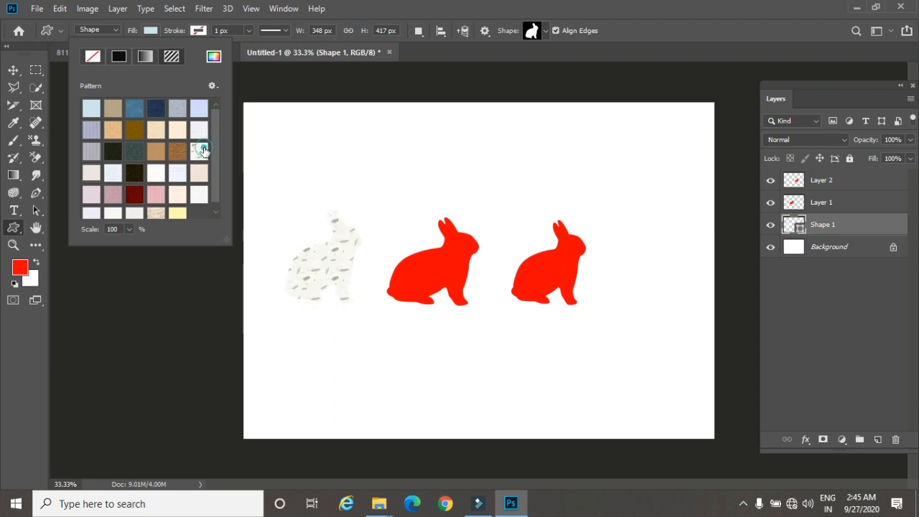
left_click(176, 156)
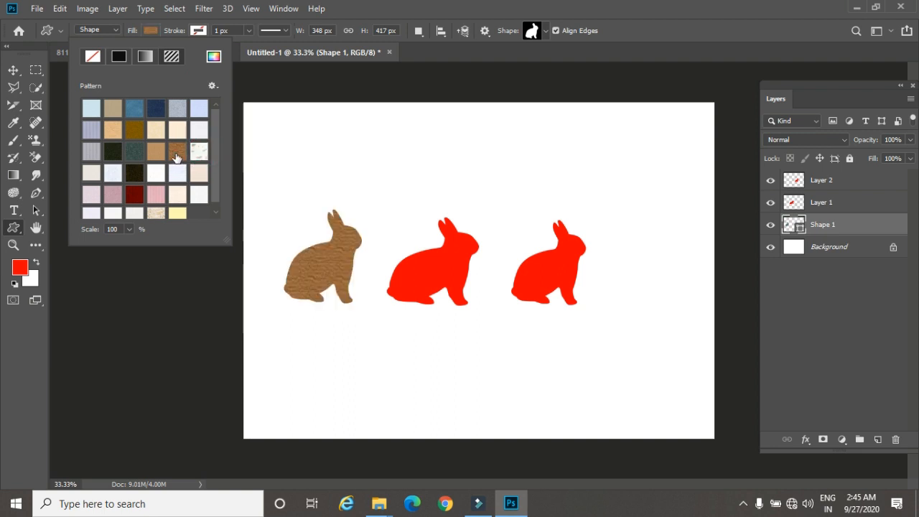
Try a custom dark red fill for the first rabbit using the Color Picker
left_click(213, 57)
left_click(230, 189)
left_click(378, 107)
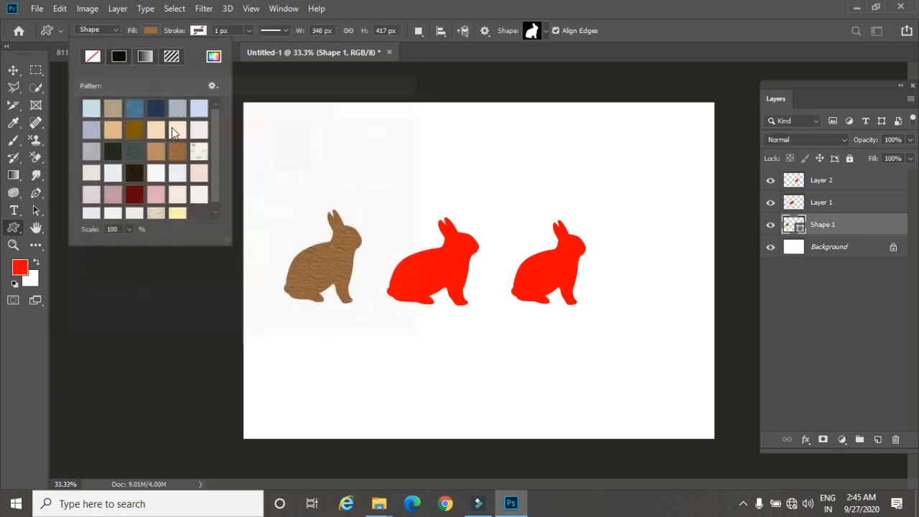
Remove the first rabbit's fill and give it a red stroke, trying green before settling on red
left_click(93, 56)
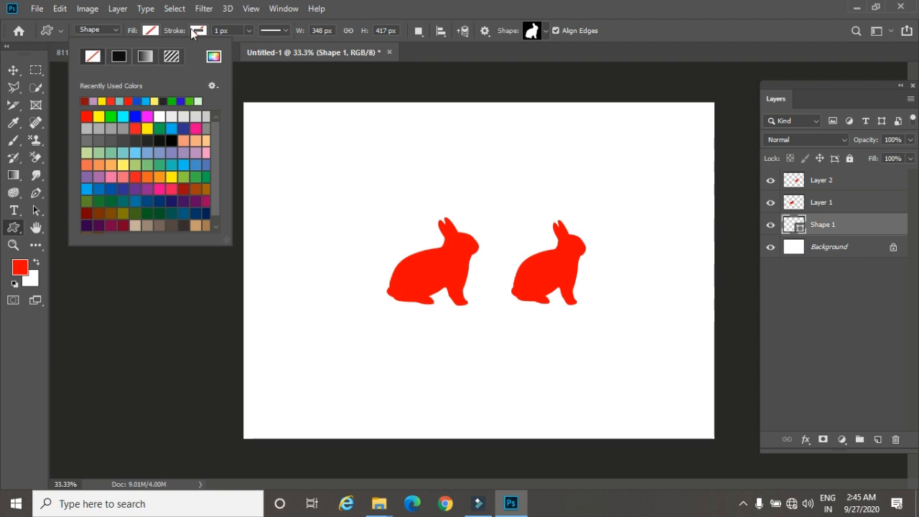
left_click(194, 30)
left_click(153, 116)
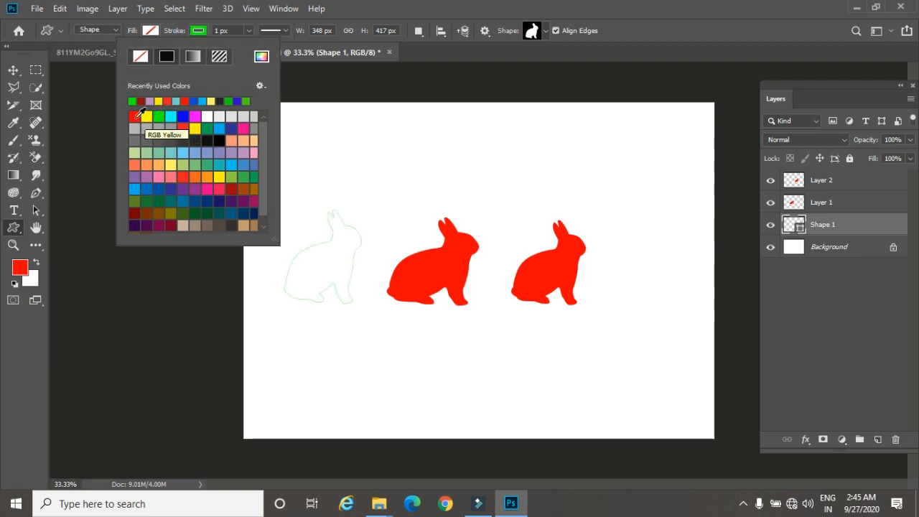
left_click(135, 115)
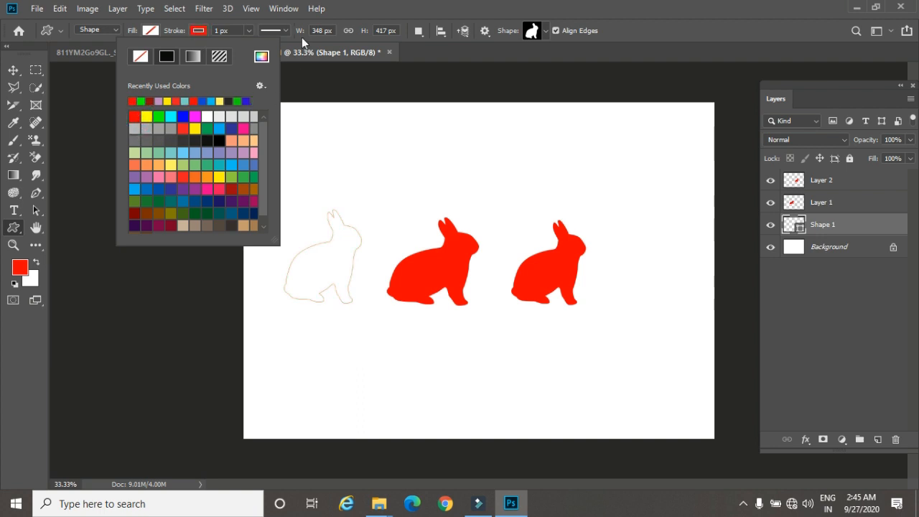
Set the first rabbit's stroke width to 26.52 px
left_click(249, 30)
left_click(251, 30)
left_click_drag(245, 47, 257, 47)
Make the first rabbit's stroke dashed, trying the dotted style for comparison
left_click(288, 31)
left_click(267, 94)
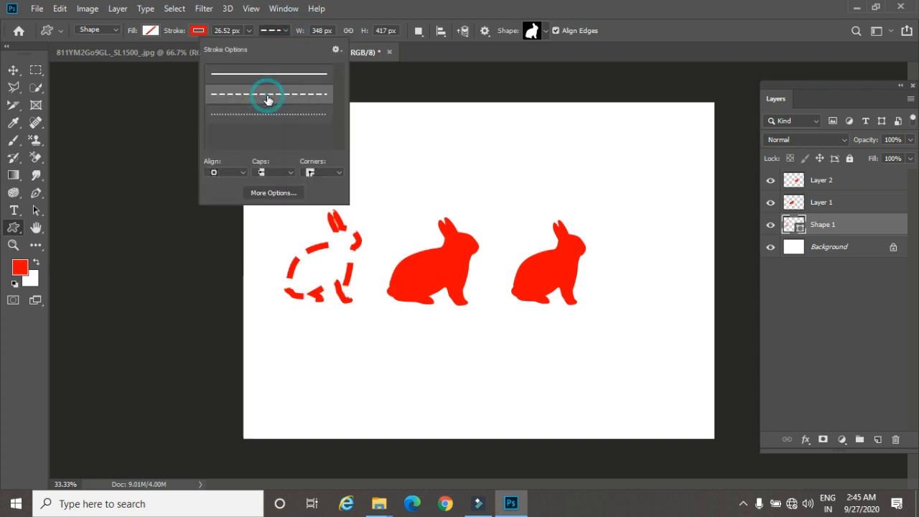
left_click(259, 113)
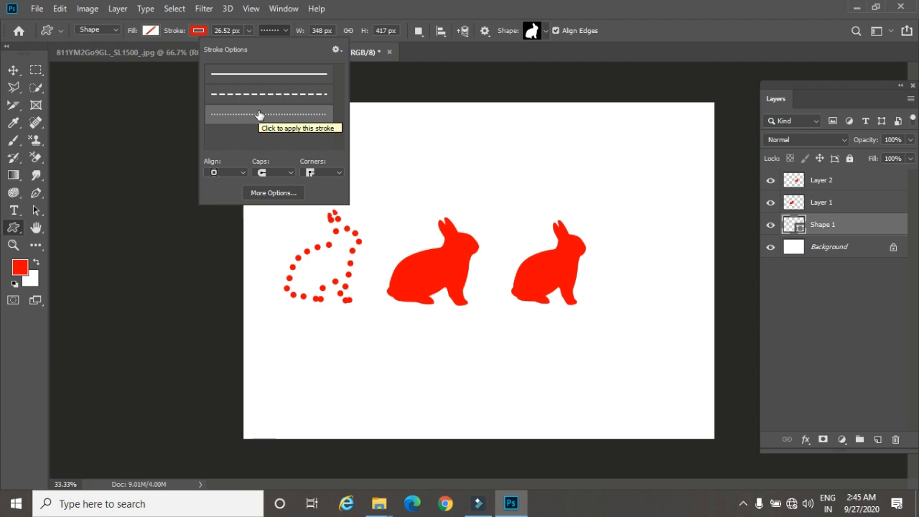
left_click(260, 100)
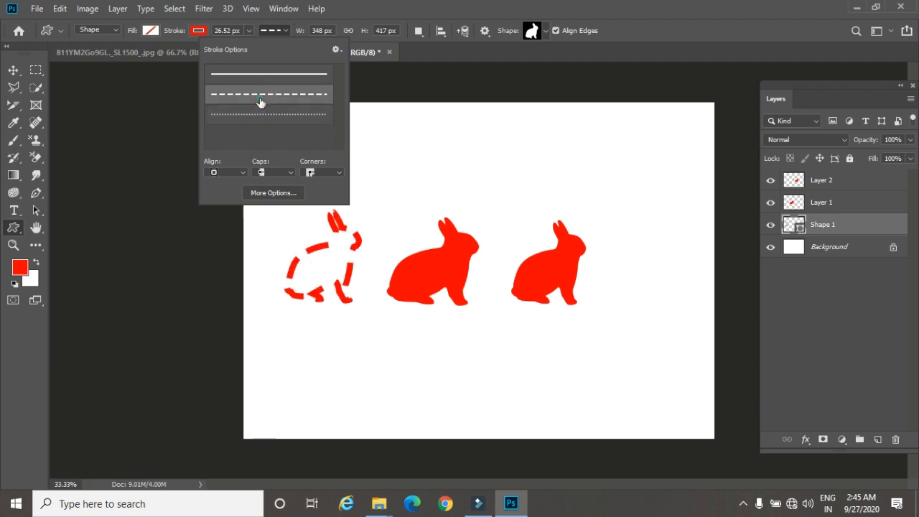
Set the dashed rabbit outline's stroke width to 4.68 px
left_click(248, 29)
left_click(249, 30)
left_click_drag(247, 45, 240, 45)
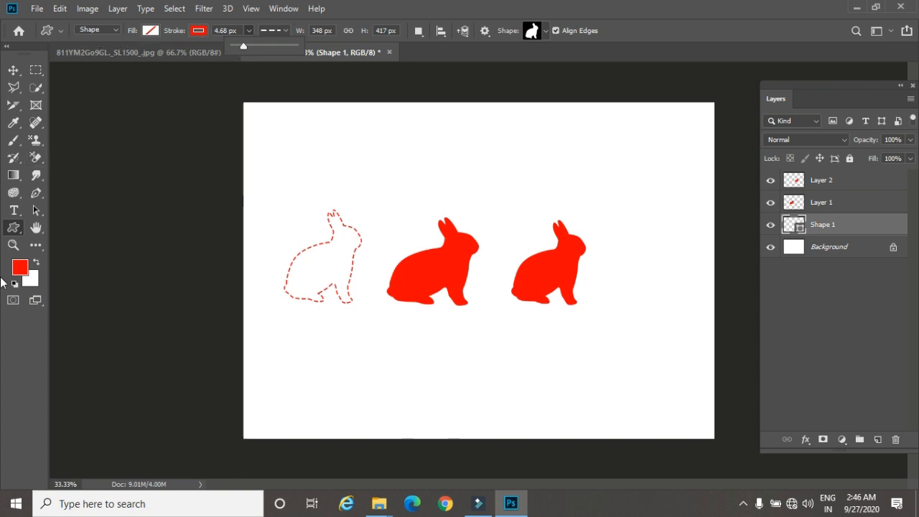
Keep the Custom Shape Tool active, hide the three rabbit layers and select Layer 2
left_click(14, 229)
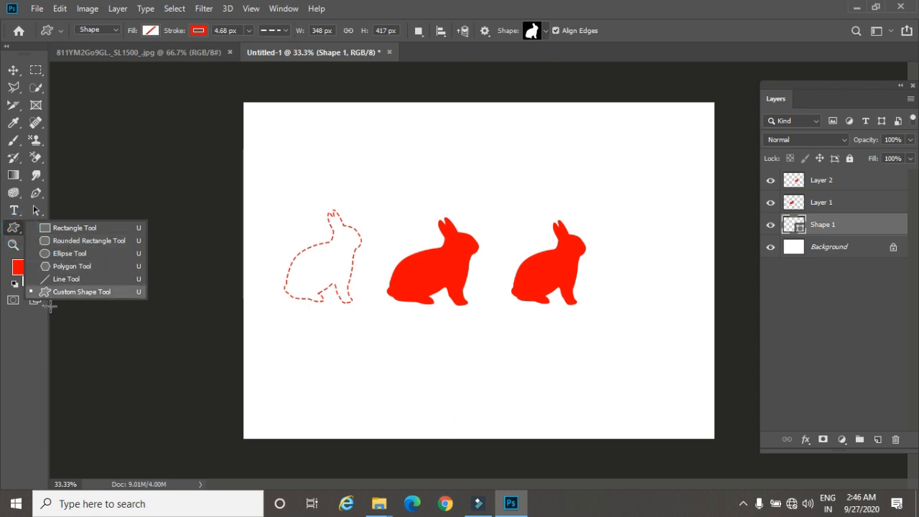
left_click(68, 292)
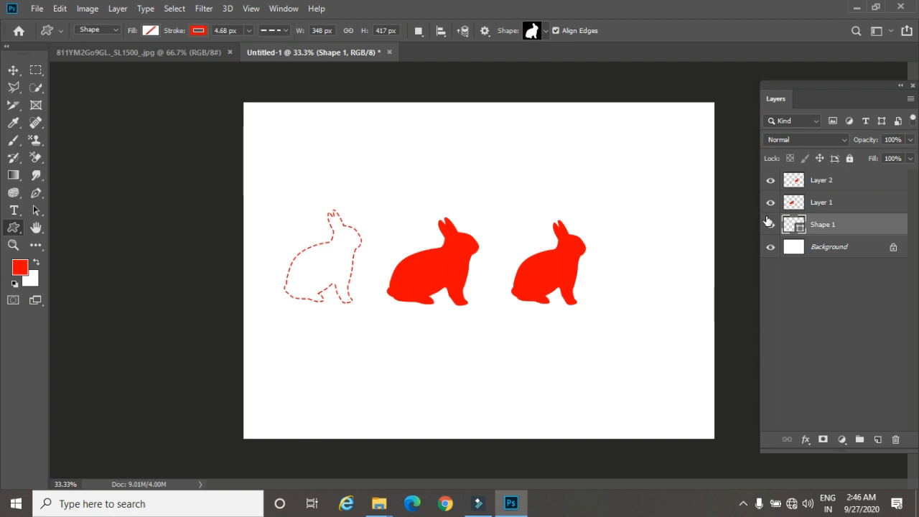
left_click_drag(770, 225, 764, 189)
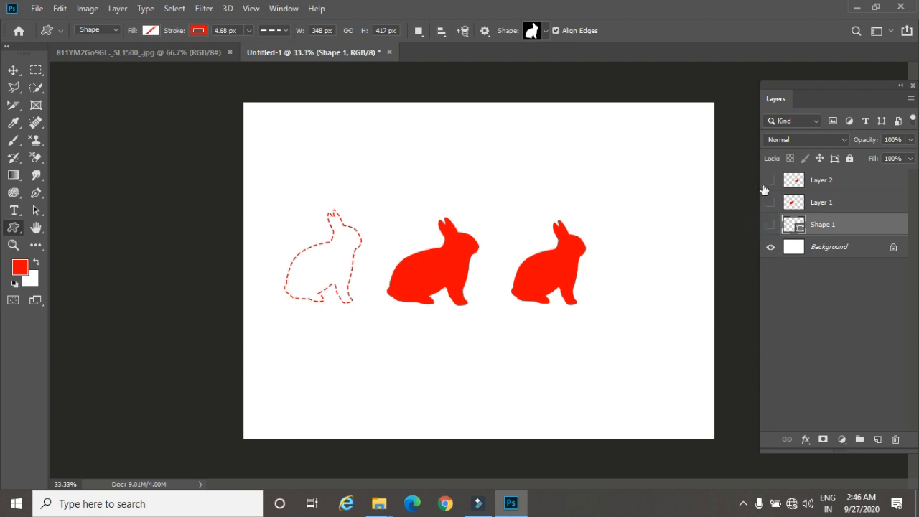
left_click(827, 184)
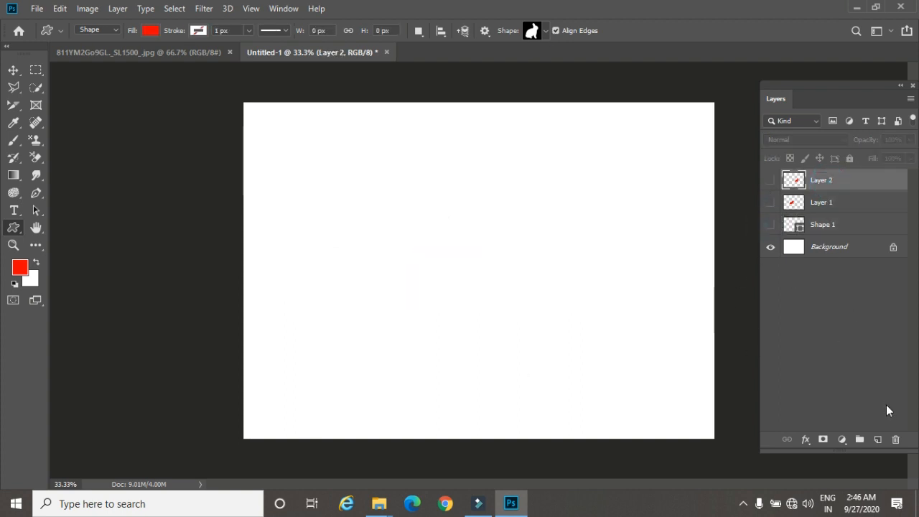
Add a new layer and draw a red rounded rectangle about 642 × 840 px with a 10 px corner radius
left_click(875, 440)
right_click(14, 228)
left_click(40, 239)
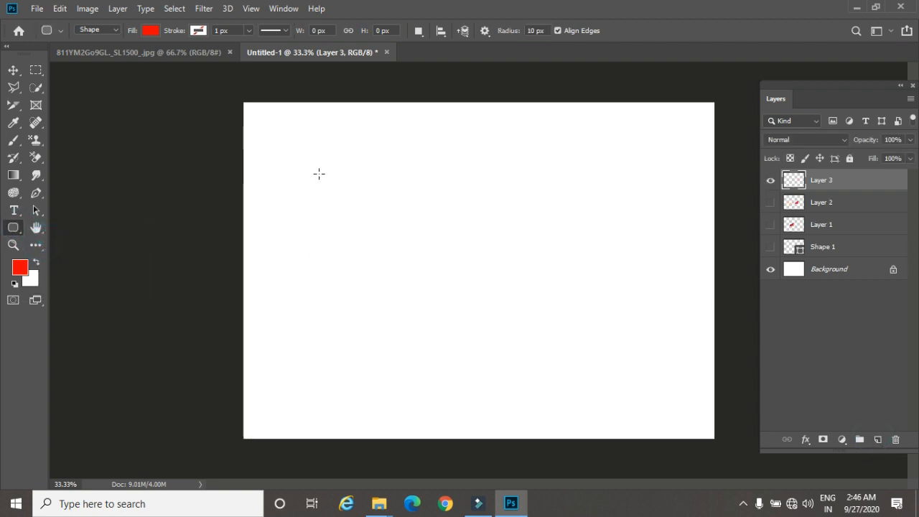
left_click_drag(319, 174, 473, 375)
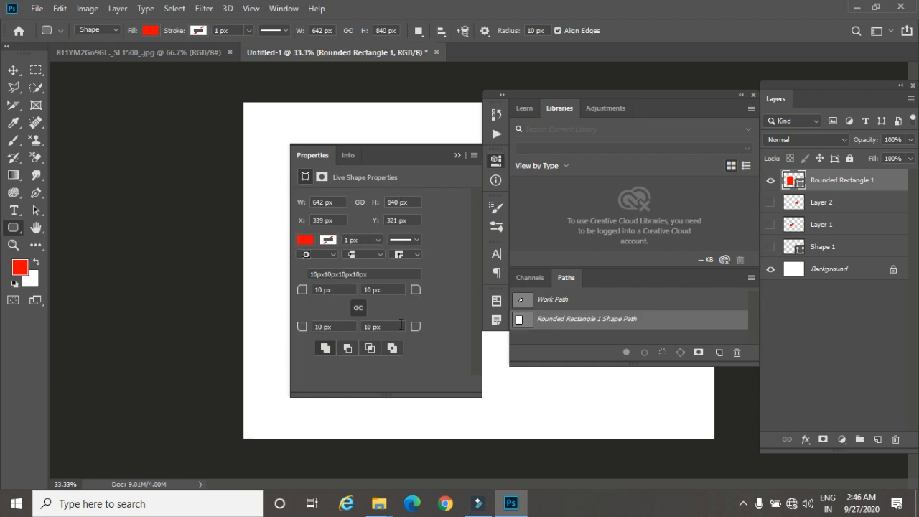
Set all four linked corner radii of the rounded rectangle to 0 px, keeping the shape properties clear of the artwork
left_click(332, 290)
type("0")
left_click(384, 290)
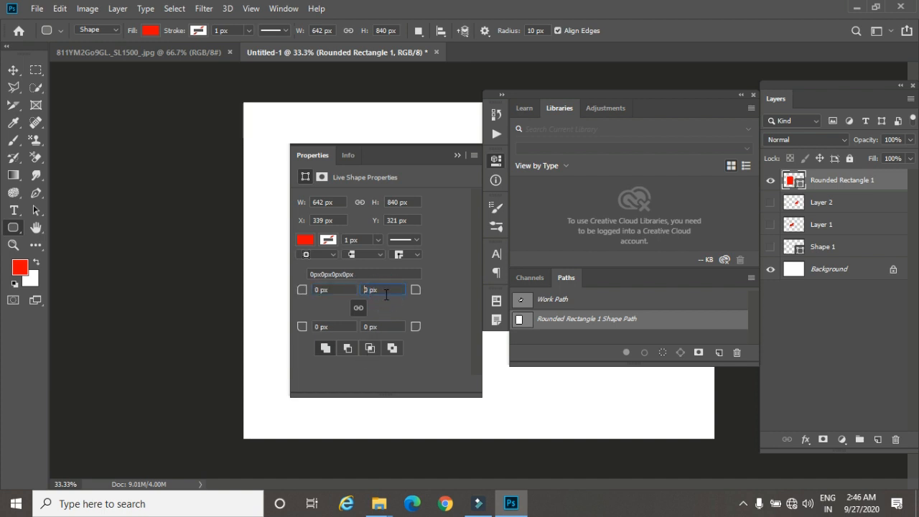
left_click_drag(377, 148, 202, 175)
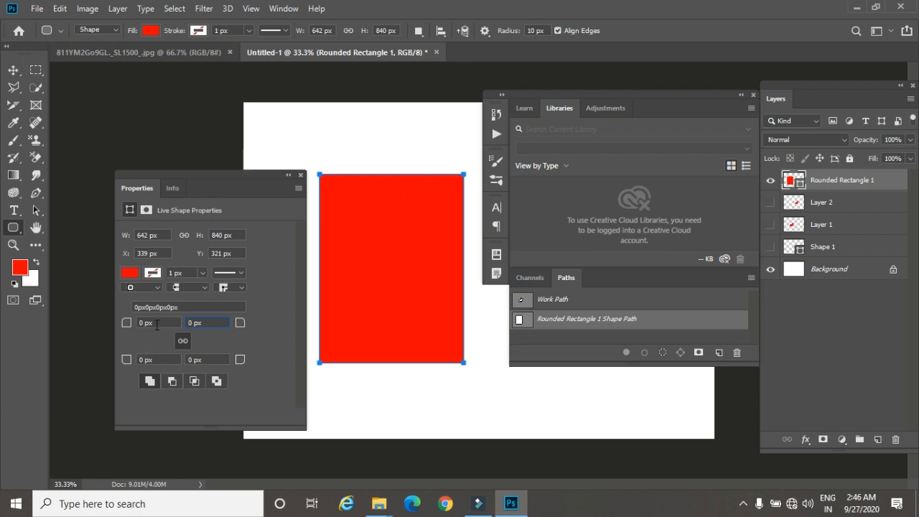
Unlink the rectangle's corner radii and set only the upper-left corner radius to 10 px
left_click(183, 342)
left_click(147, 322)
type("1")
left_click(212, 361)
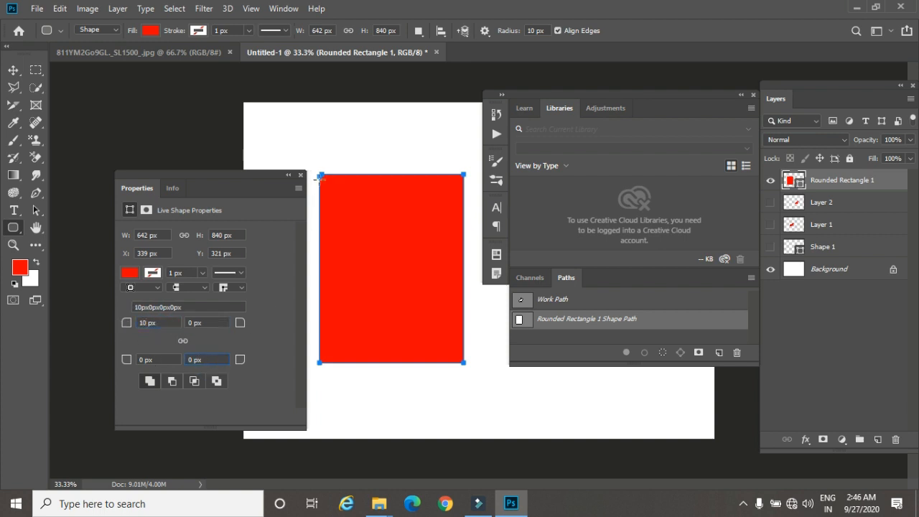
Set the rectangle's upper-left corner radius to 50 px and toggle the corner-radius link
left_click(154, 322)
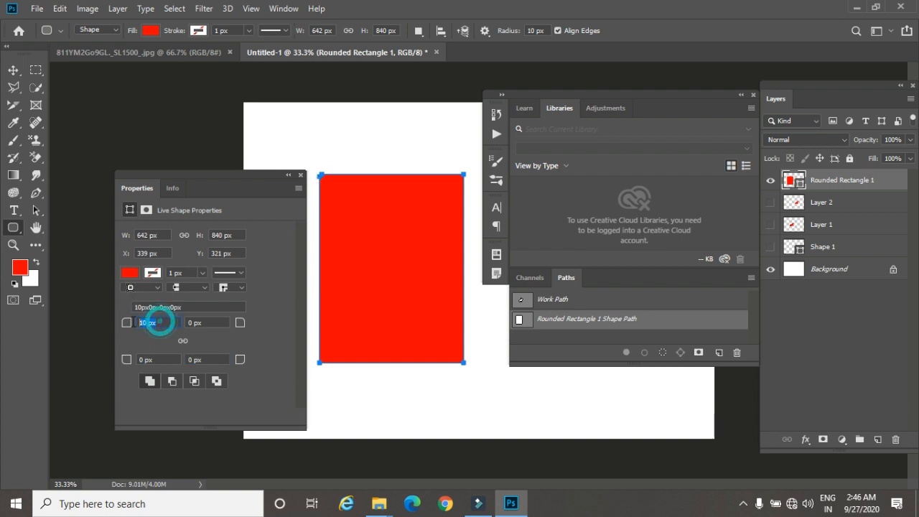
type("50")
left_click(206, 362)
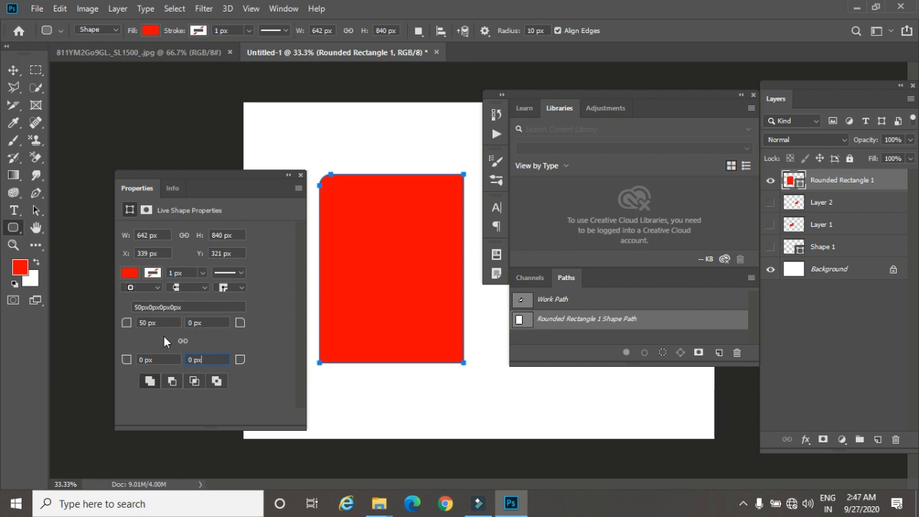
left_click(183, 341)
Close the shape properties, hide the rounded rectangle and add a new empty layer above it
left_click(300, 175)
left_click(768, 180)
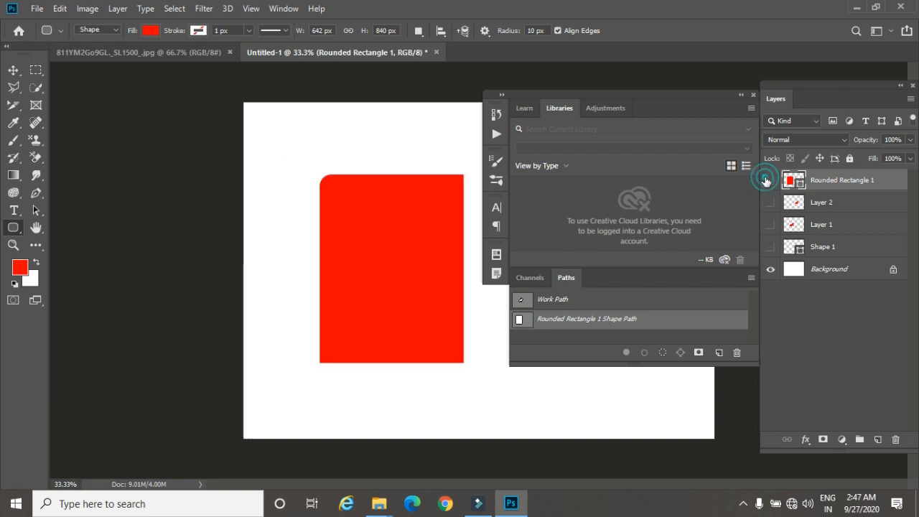
left_click(877, 439)
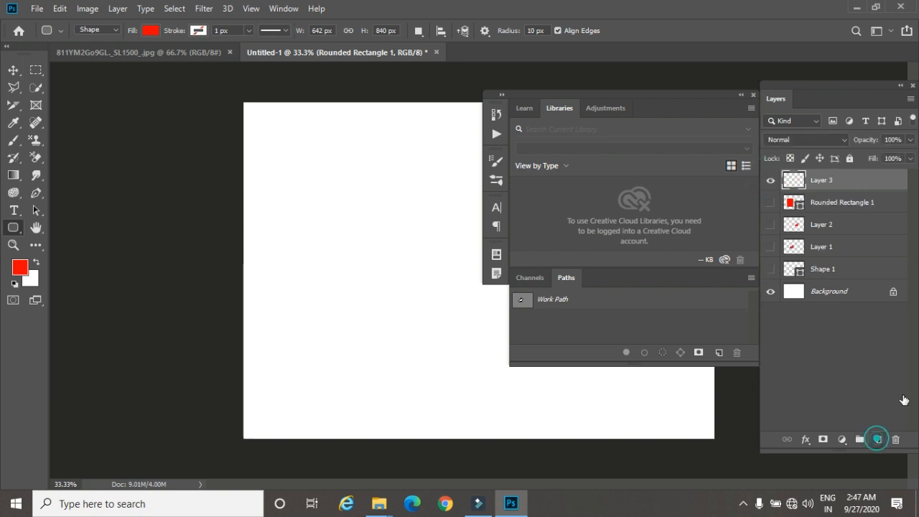
With the Polygon Tool, try and undo a five-sided shape, and draw a ten-sided polygon about 354 × 367 px
right_click(13, 228)
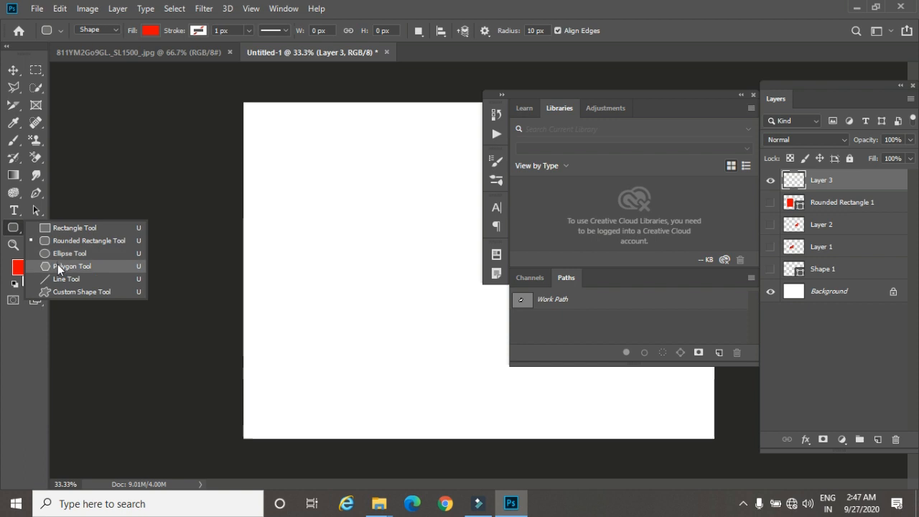
left_click(57, 266)
left_click_drag(306, 188, 360, 232)
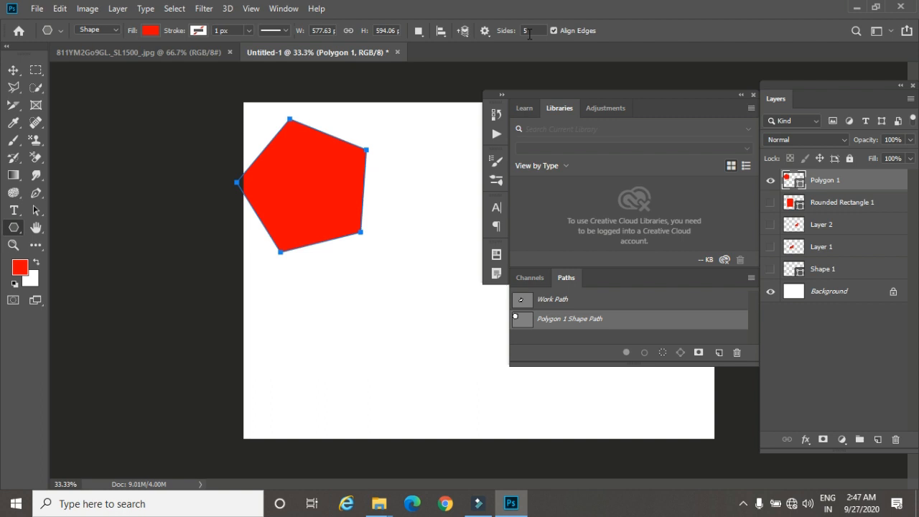
key("ctrl+z")
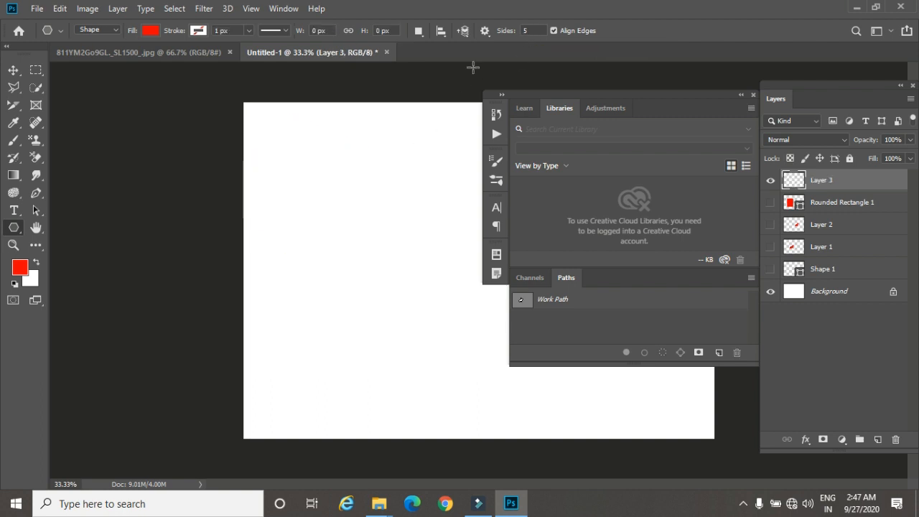
left_click(531, 31)
left_click_drag(345, 222, 369, 255)
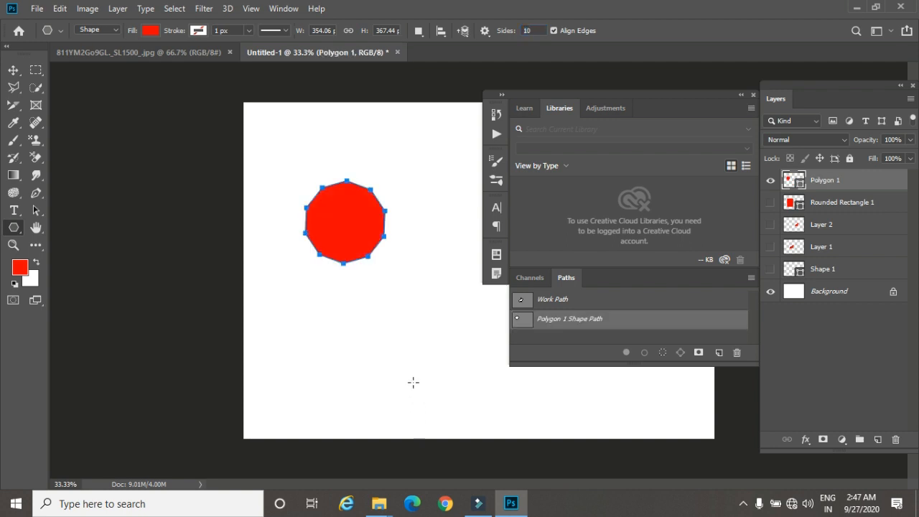
Enable the Star option with sides indented by 10% and draw two ten-pointed stars, about 225 × 219 px and 227 × 234 px
left_click(485, 30)
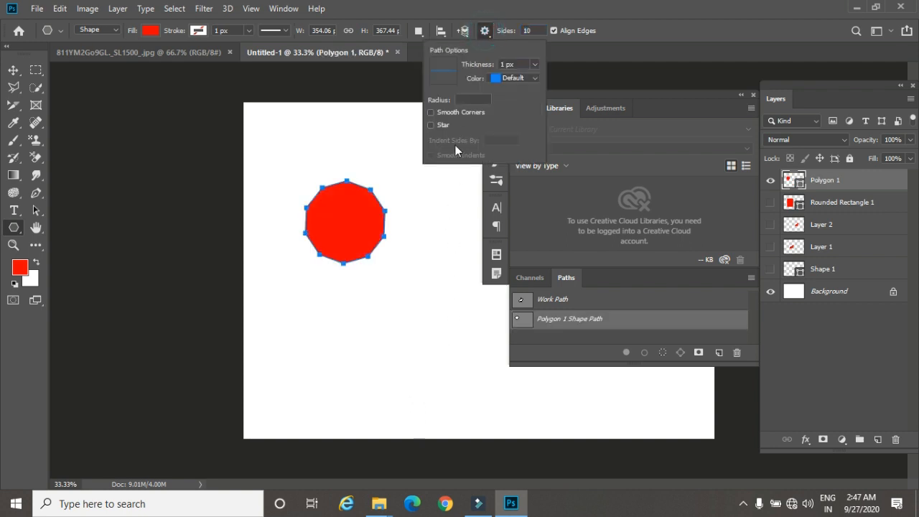
left_click(431, 125)
left_click(498, 140)
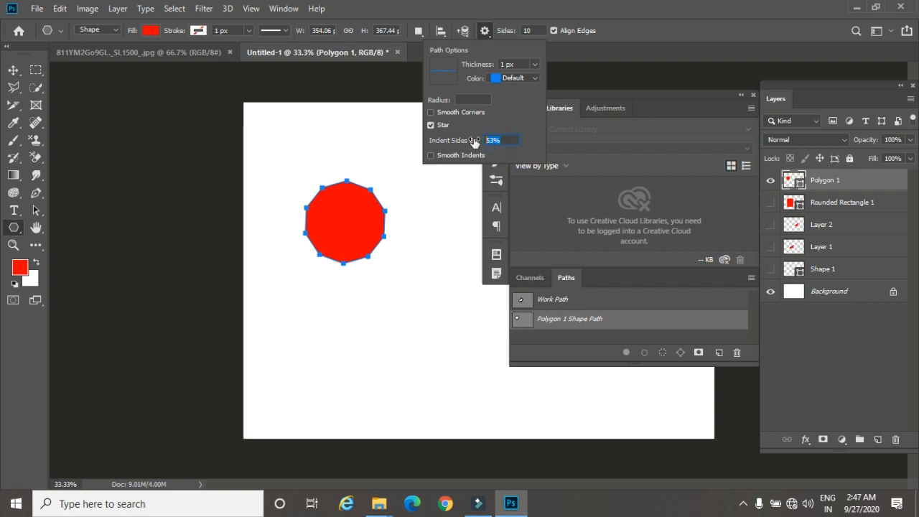
type("10")
left_click_drag(337, 340, 363, 329)
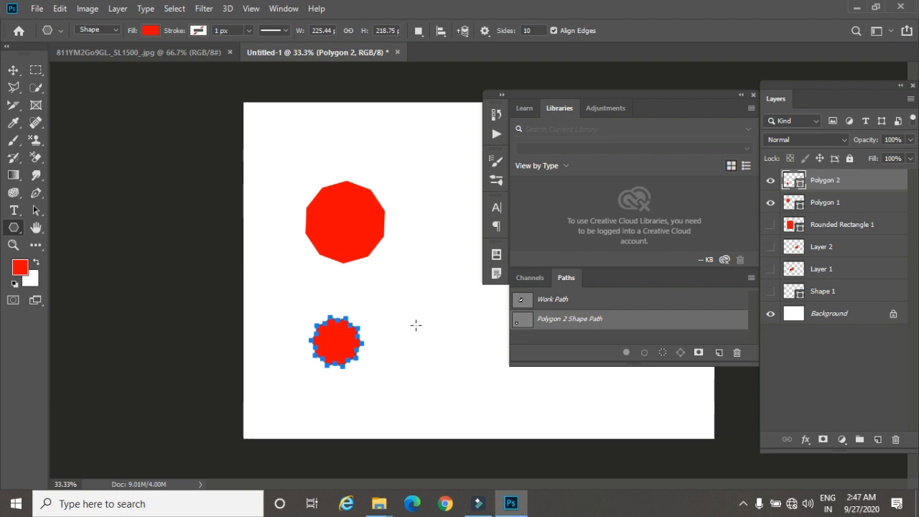
left_click_drag(414, 309, 440, 304)
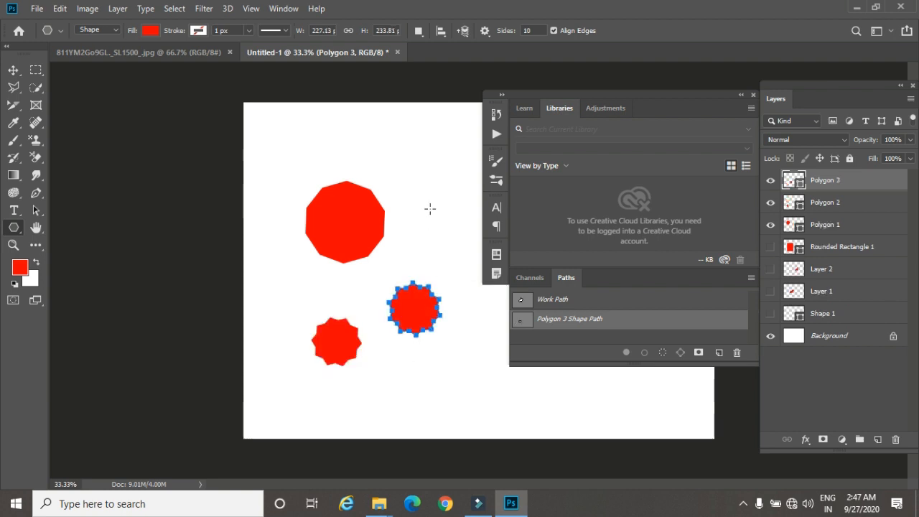
Set the star's side indent to 5% and draw a star about 167 × 173 px beside the large polygon
left_click(484, 31)
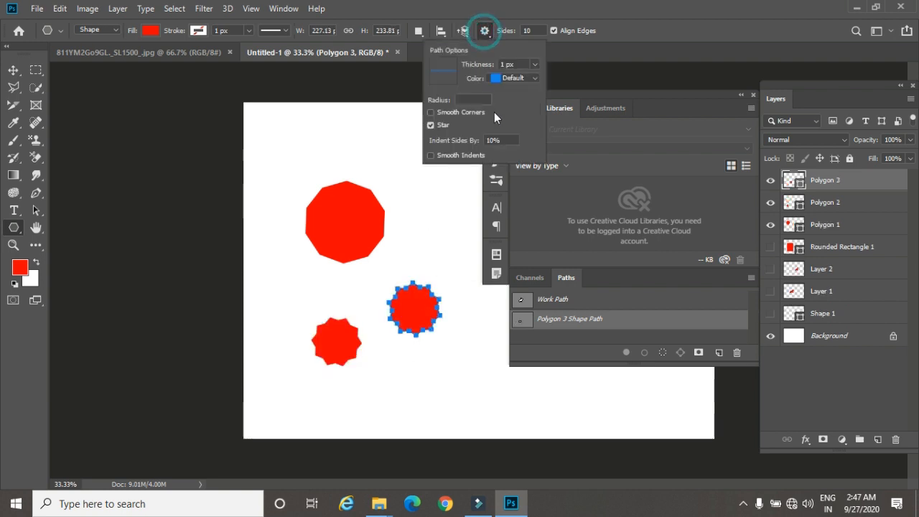
left_click(507, 140)
type("5")
left_click_drag(418, 213, 435, 202)
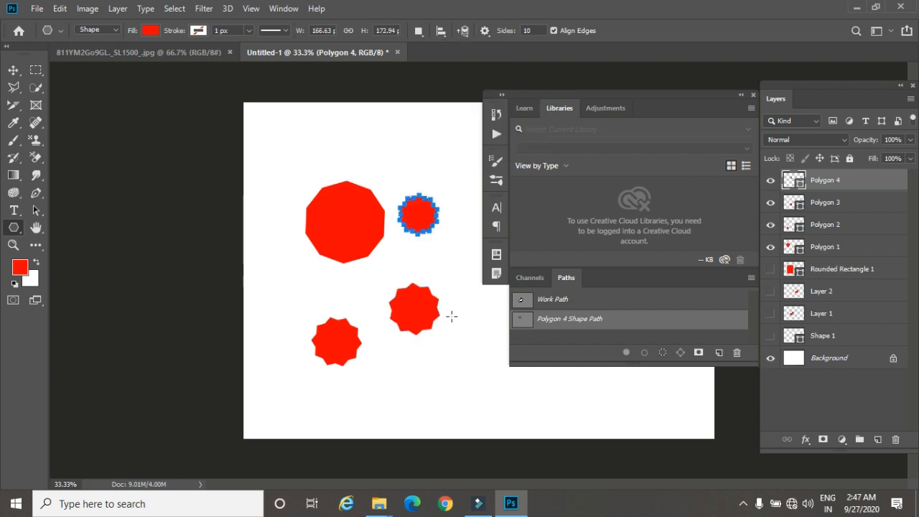
Set the star's side indent to 60% and draw two small, sharp stars near the canvas's lower edge, the second about 135 × 133 px
left_click(486, 31)
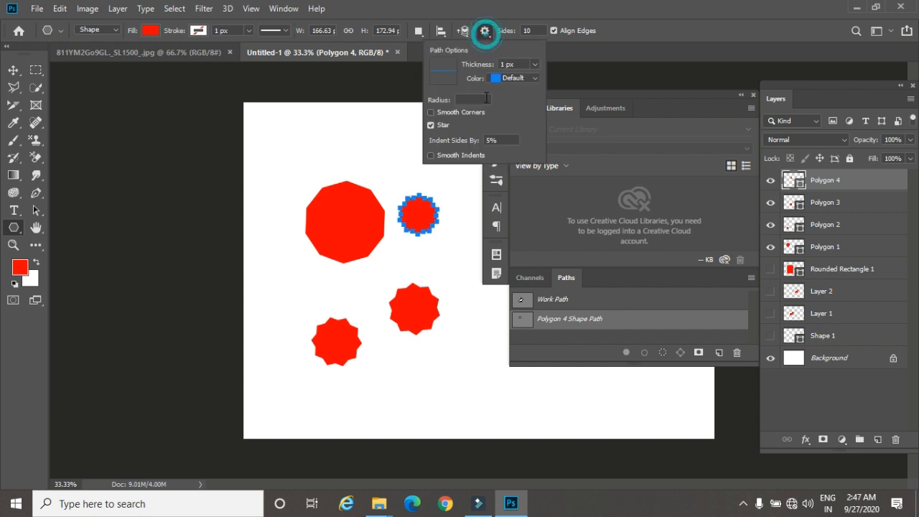
double_click(494, 140)
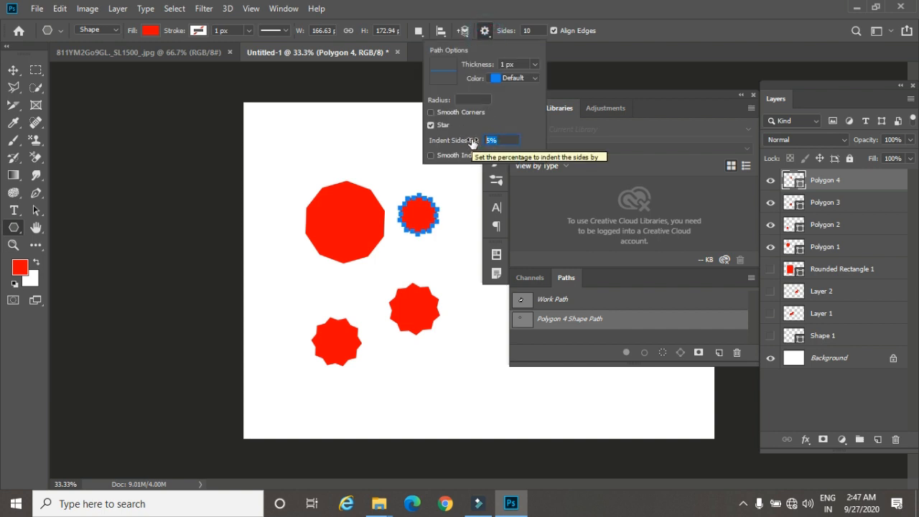
type("50")
left_click_drag(459, 365, 474, 379)
left_click_drag(406, 387, 420, 402)
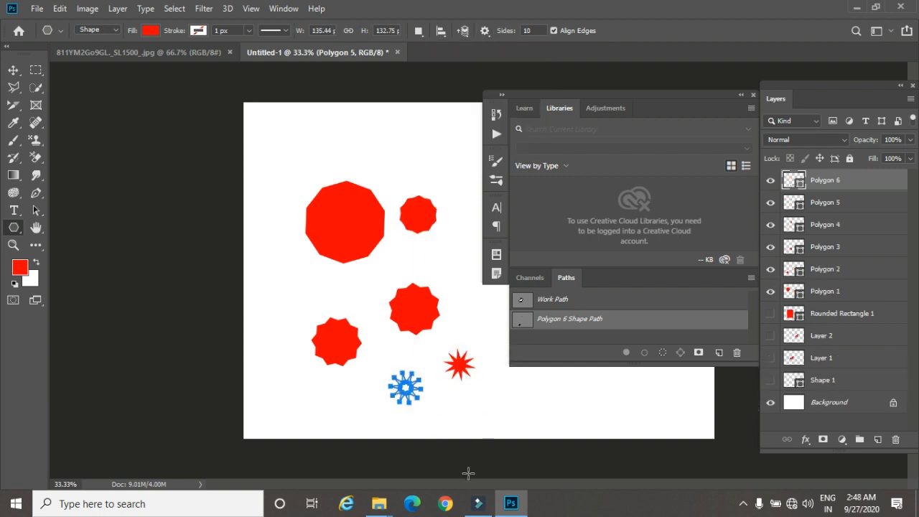
Enable Smooth Corners and Smooth Indents, draw a star about 173 × 179 px above the large polygon, and switch to the Move Tool
left_click(486, 31)
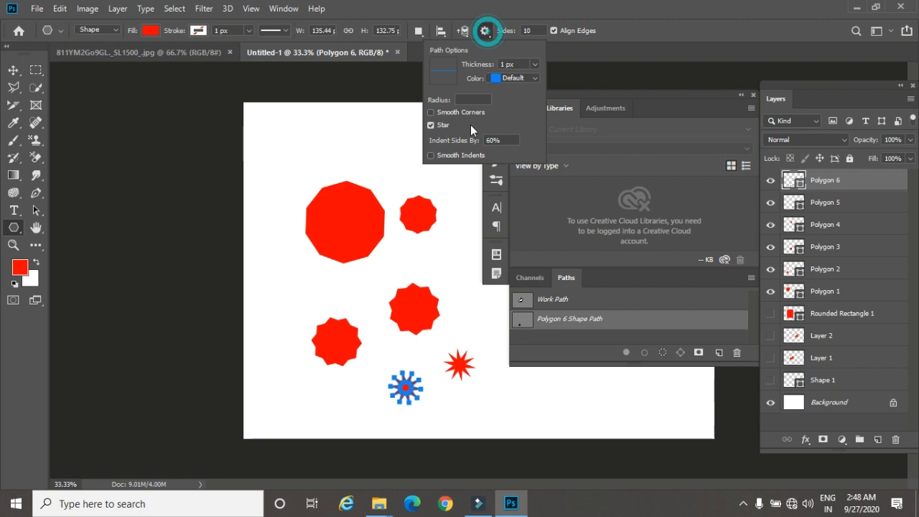
left_click(431, 113)
left_click(431, 155)
left_click_drag(371, 138, 386, 151)
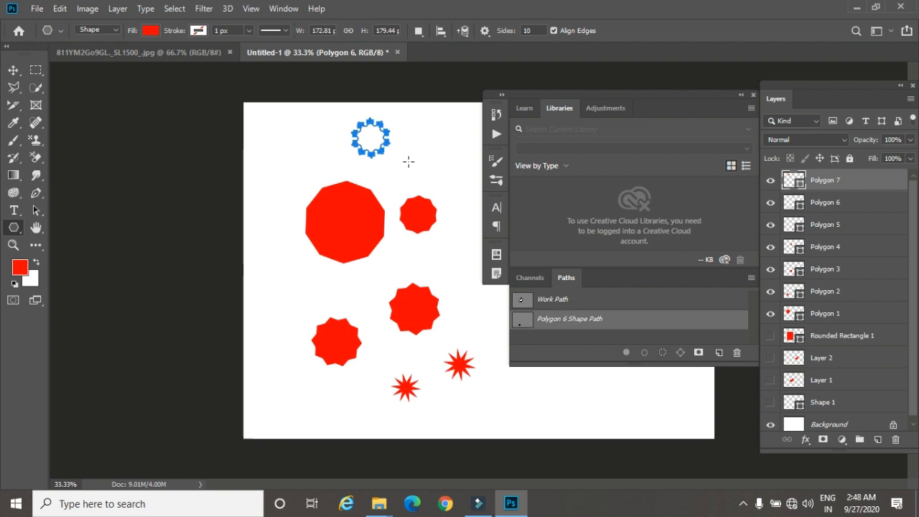
left_click(13, 69)
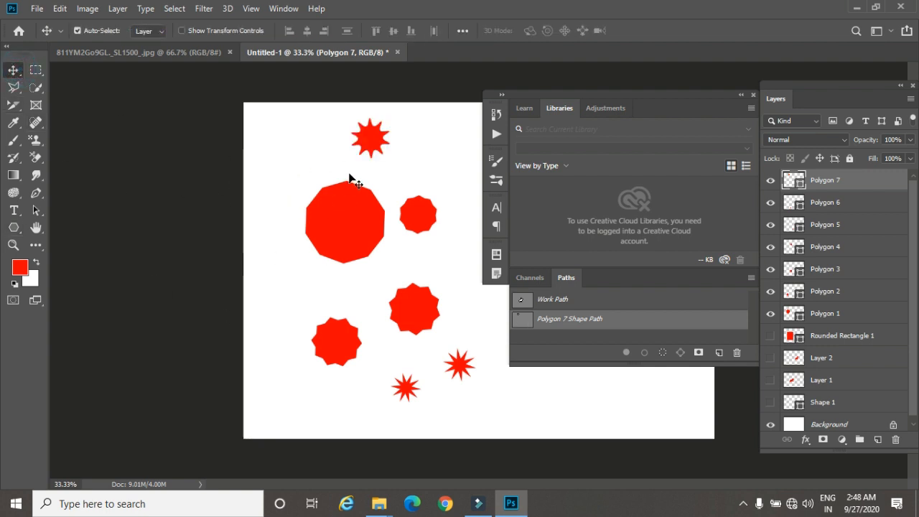
left_click(14, 229)
right_click(14, 229)
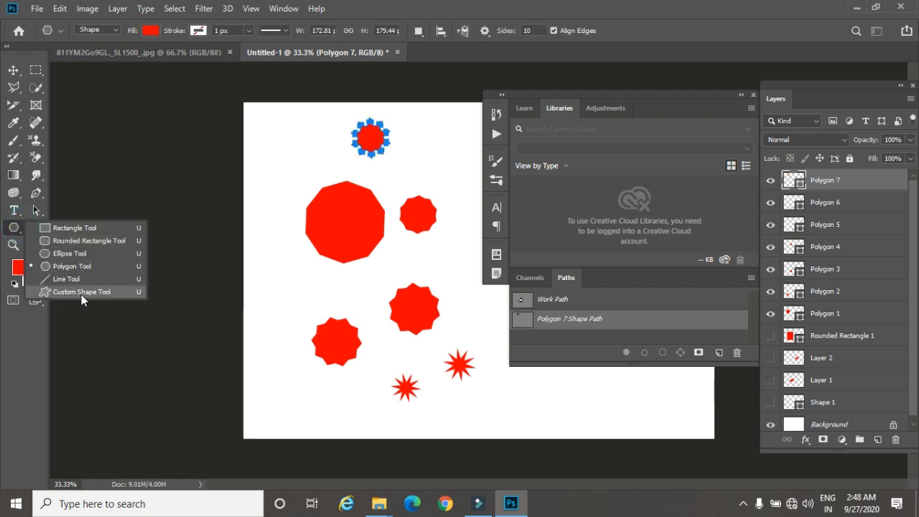
left_click(72, 265)
Activate the Hand Tool, close the Libraries and Paths panels, switch to full screen mode with menus, and pan the canvas
right_click(36, 228)
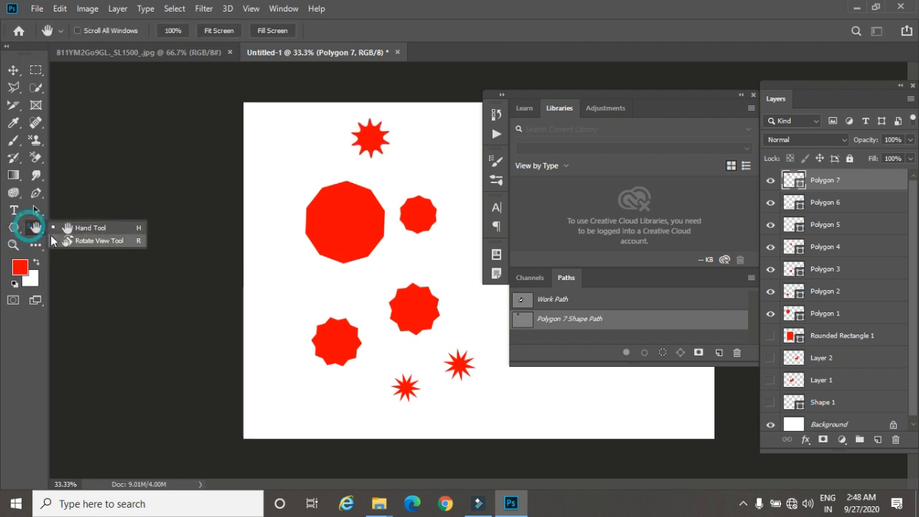
left_click(58, 228)
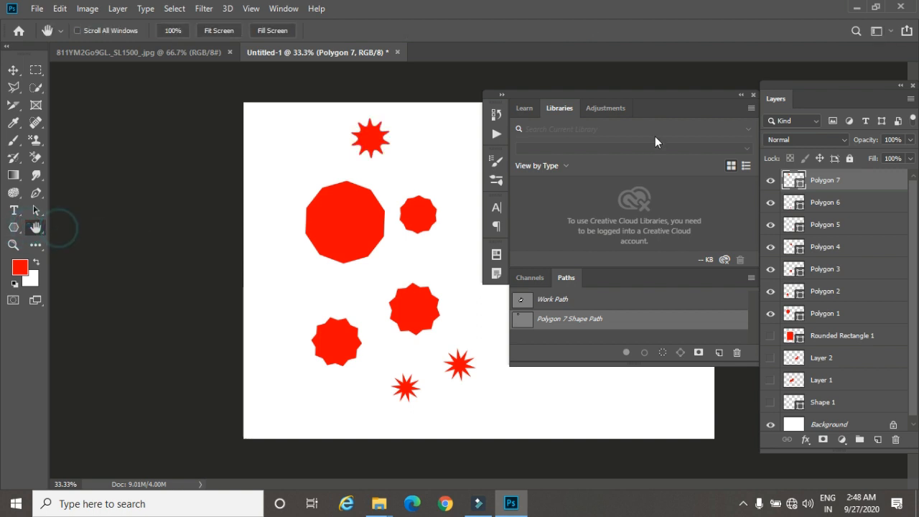
left_click(752, 94)
key("f")
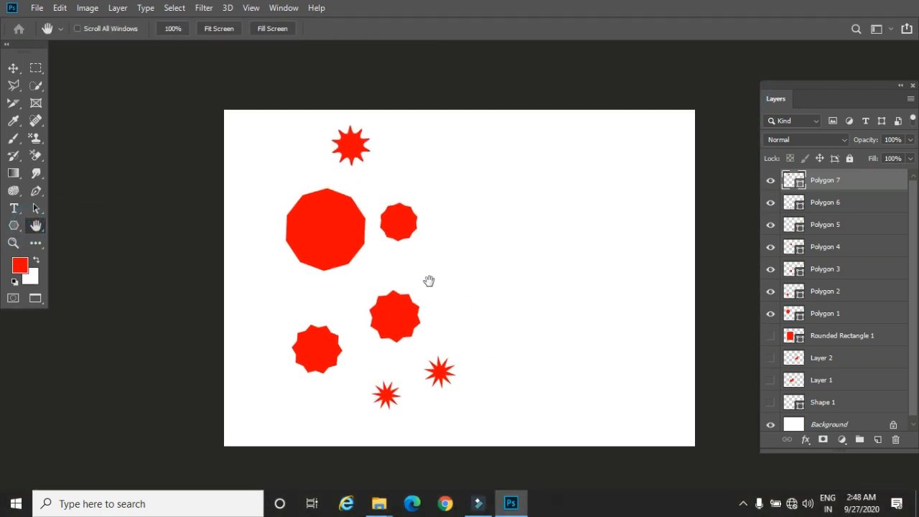
left_click_drag(431, 248, 381, 215)
Try the Rotate View Tool on the canvas
right_click(36, 225)
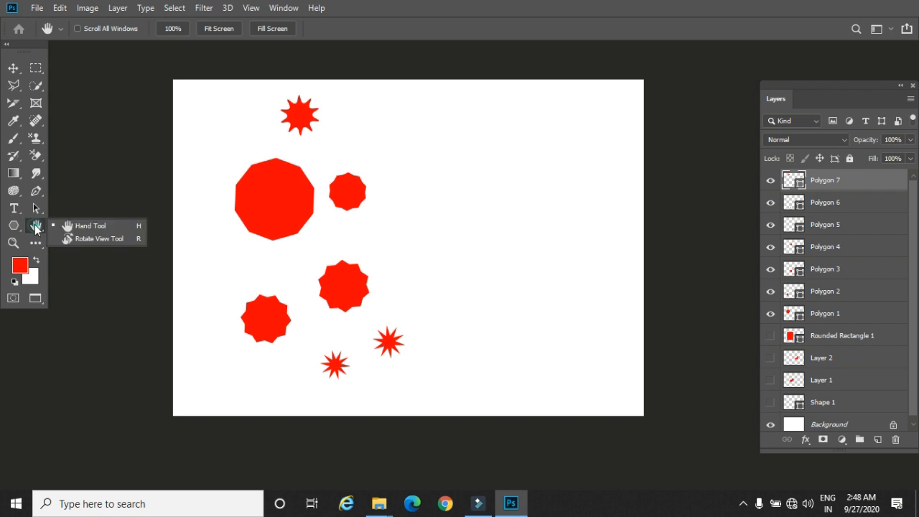
left_click(84, 238)
left_click_drag(388, 237, 345, 209)
Use the Zoom Tool to zoom in on the polygons and back out again
left_click(15, 244)
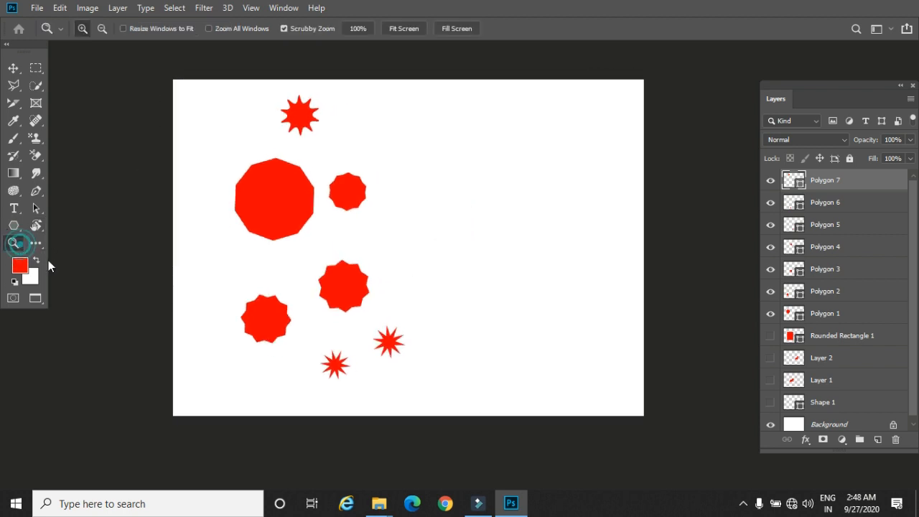
left_click(373, 195)
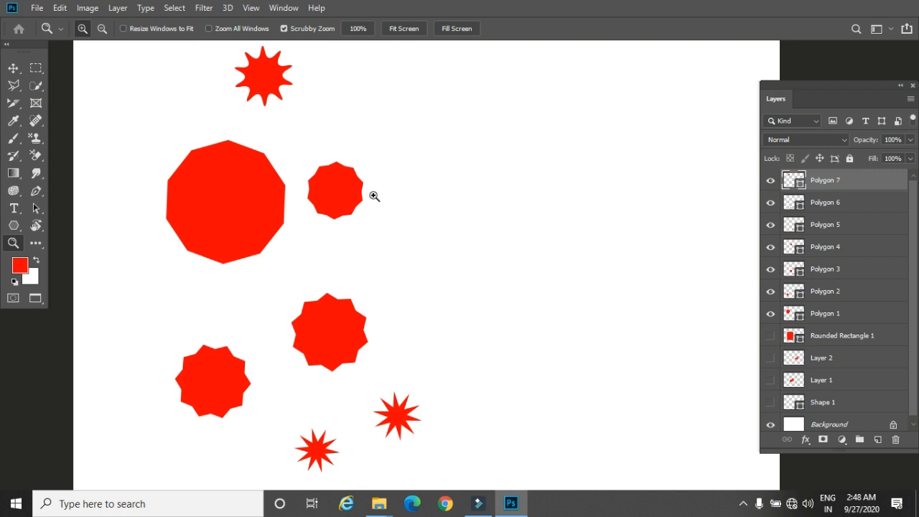
left_click(373, 195, "alt")
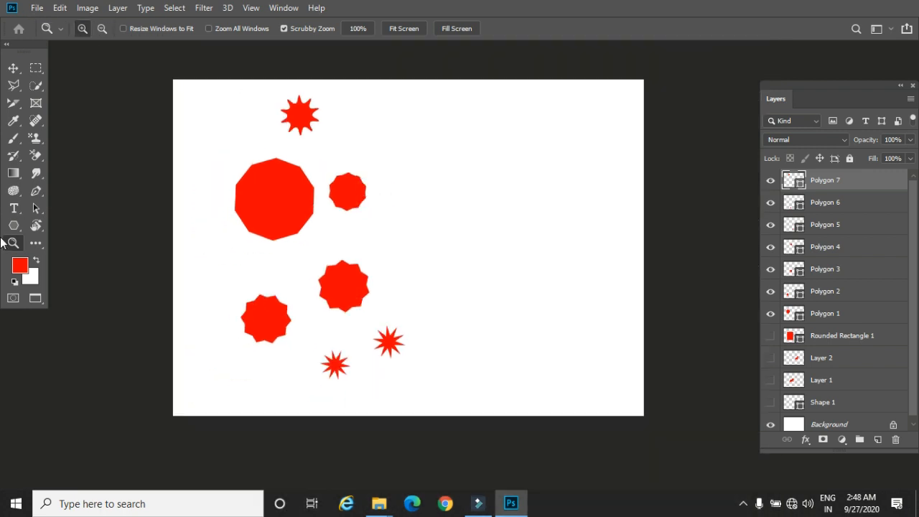
Open the Customize Toolbar dialog, look through its tool list and options, and cancel it without changes
left_click(36, 244)
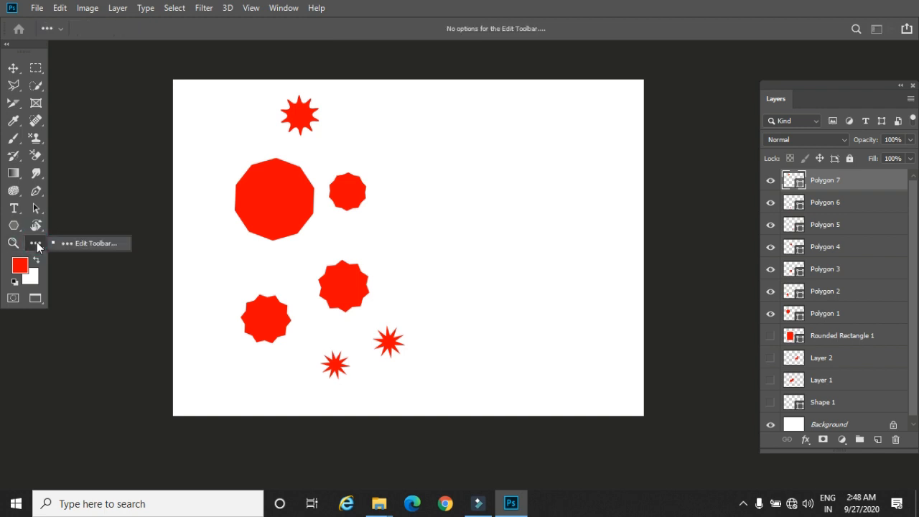
left_click(85, 242)
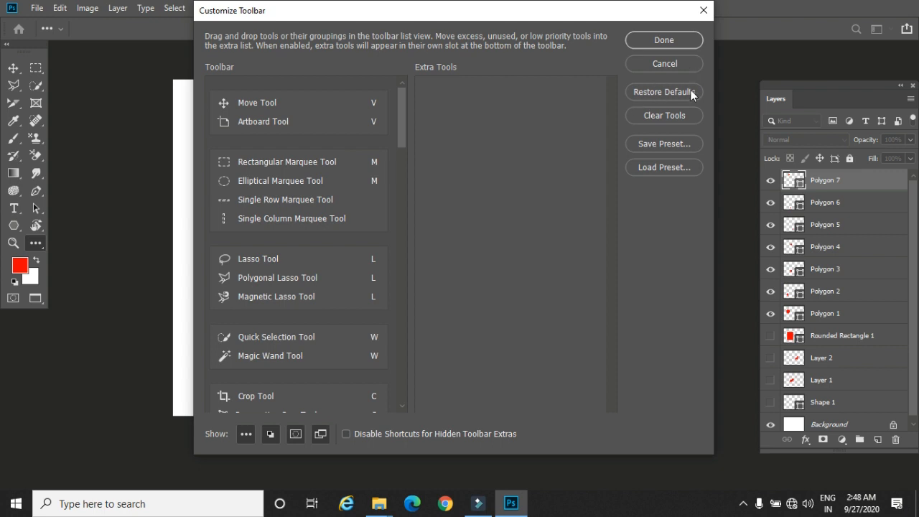
left_click(660, 63)
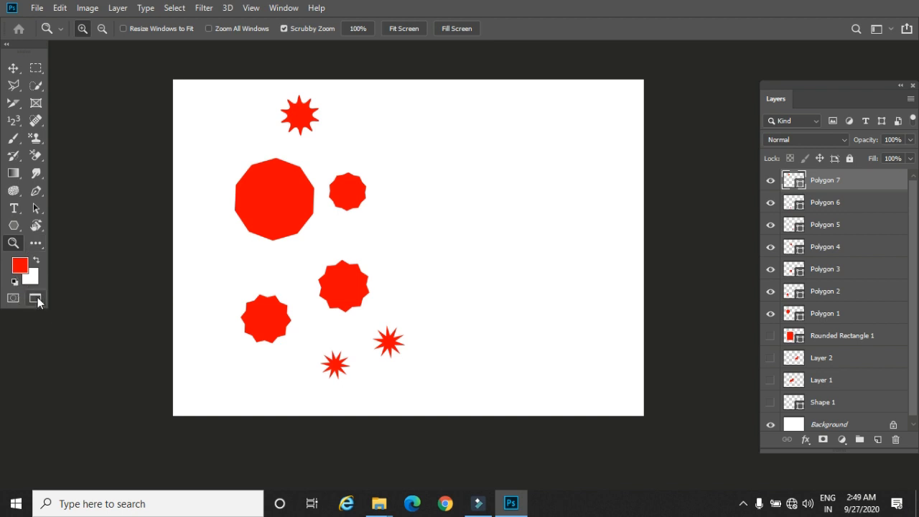
Reset the foreground and background colors to default, return to standard screen mode, and close Untitled-1 without saving
left_click(14, 280)
key("f")
key("f")
left_click(399, 52)
left_click(460, 196)
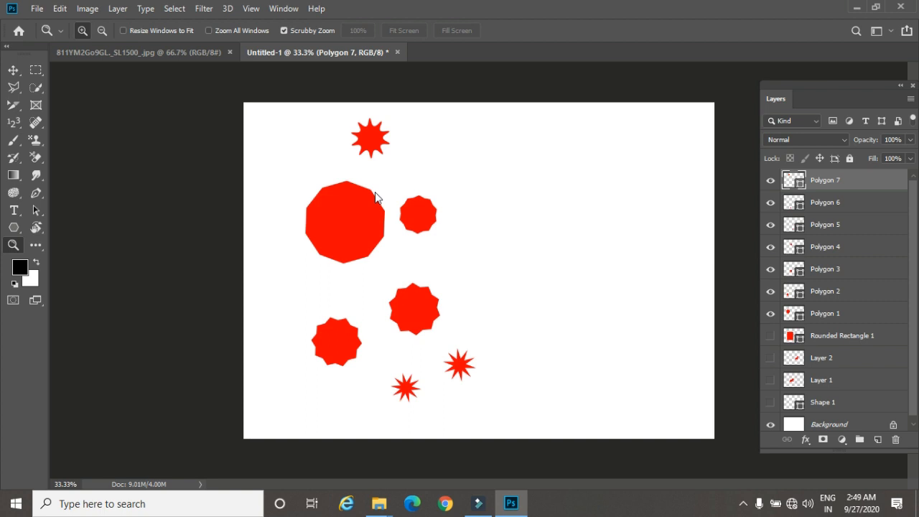
left_click(13, 70)
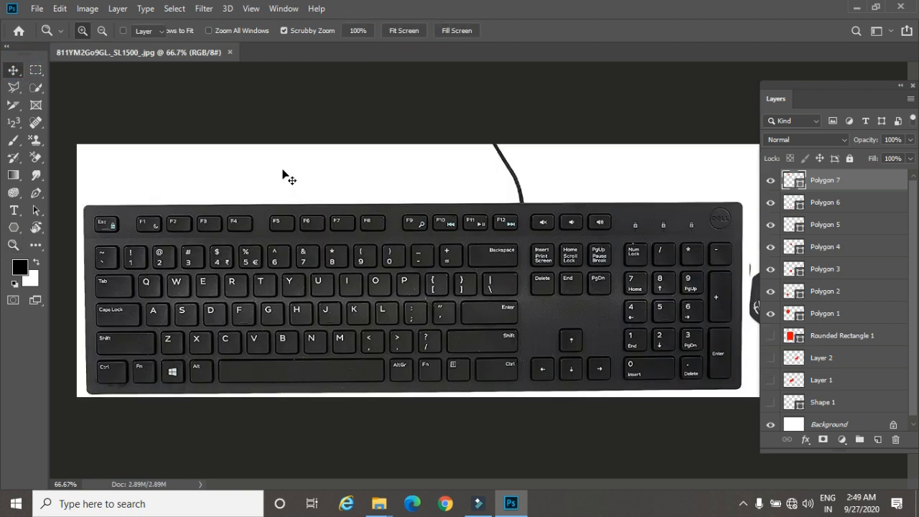
Open the image Cute-Baby-Girl-Wallpapers-15 from the photoshop image folder
key("ctrl+o")
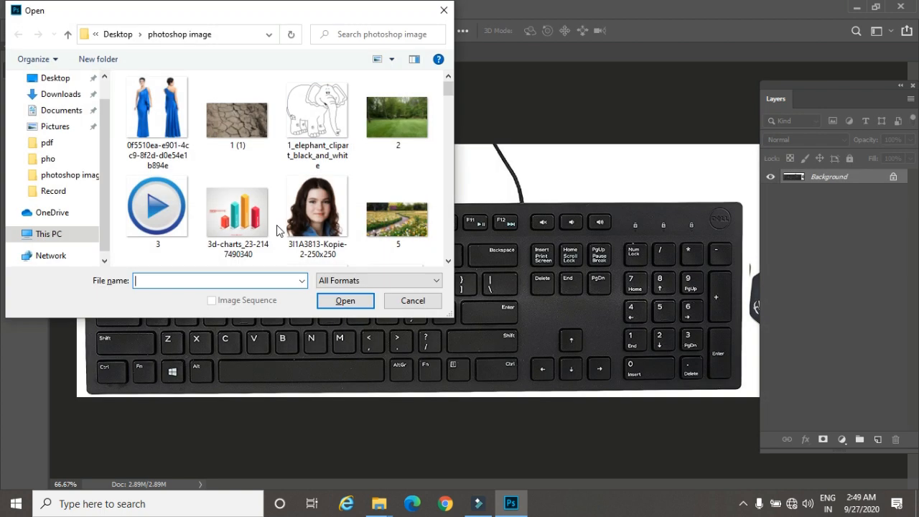
left_click(357, 210)
scroll(357, 214, "down", 3)
scroll(357, 214, "down", 4)
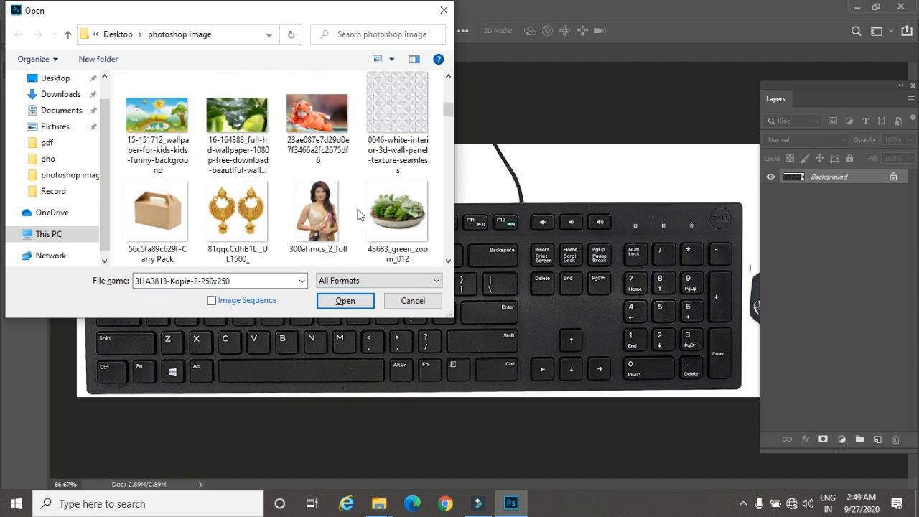
scroll(357, 214, "down", 1)
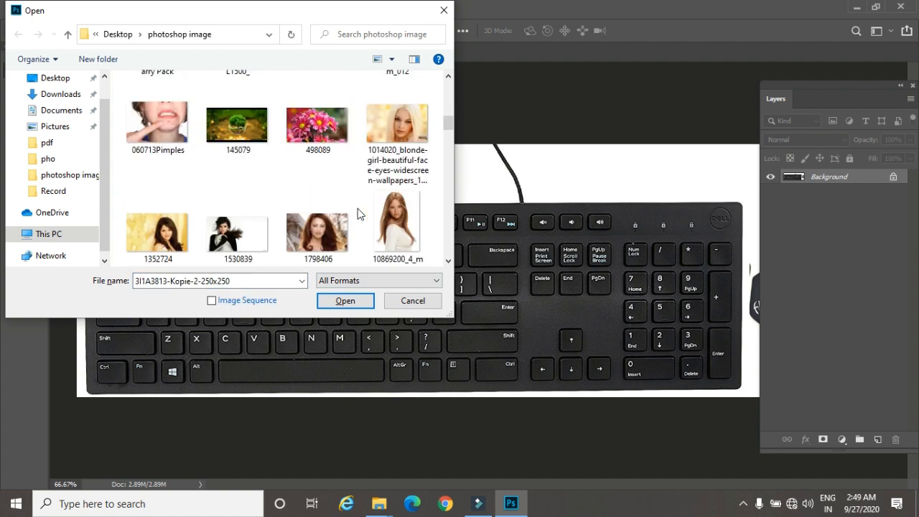
scroll(357, 214, "down", 6)
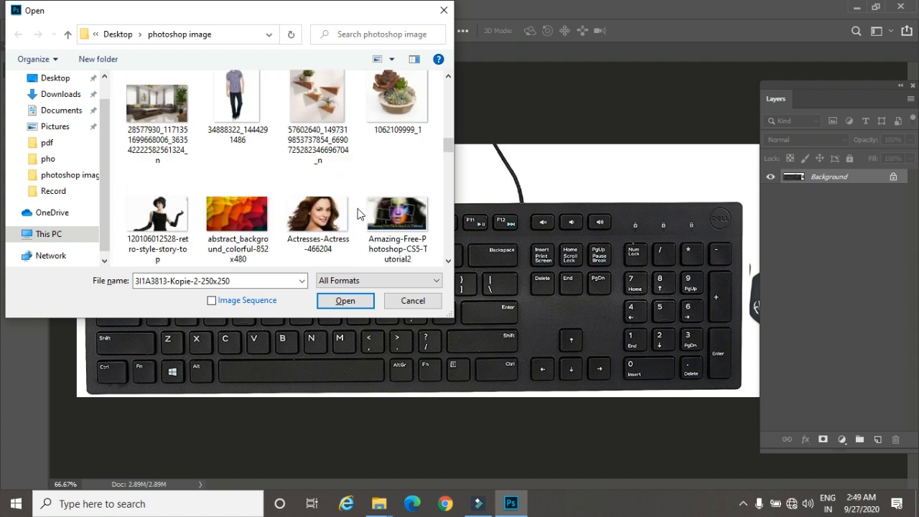
scroll(357, 214, "down", 5)
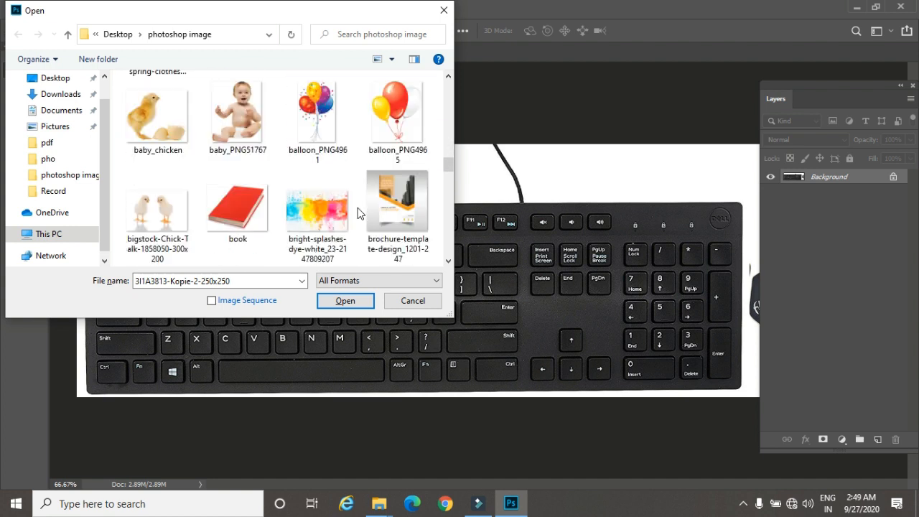
scroll(358, 214, "down", 5)
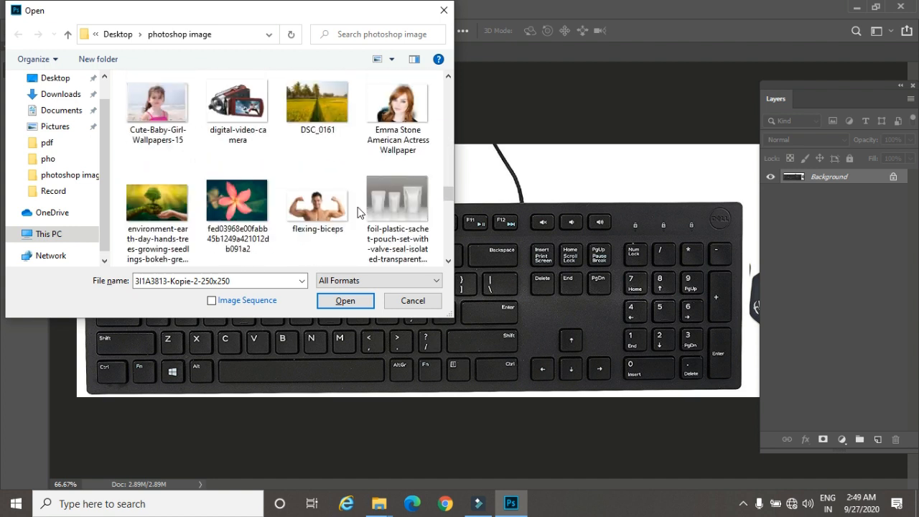
left_click(149, 101)
left_click(345, 300)
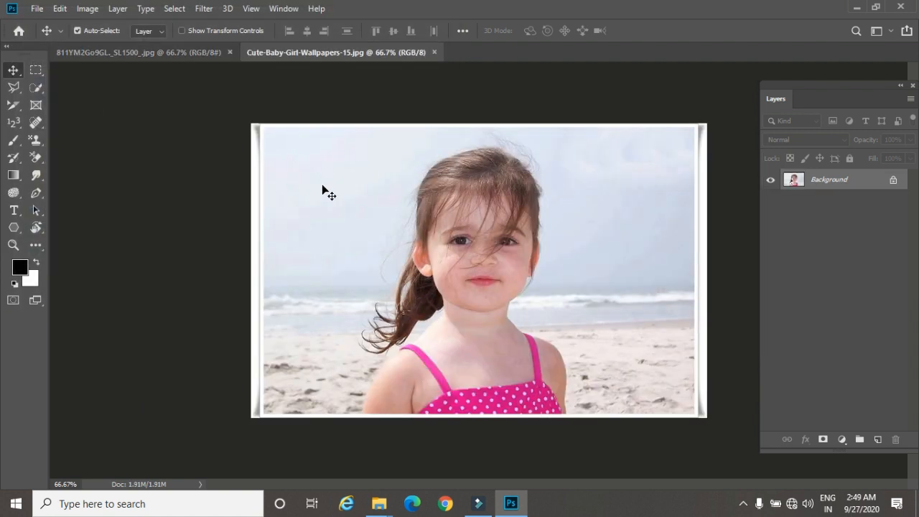
Zoom in on the girl's mouth to 400% and turn on Quick Mask mode
key("ctrl+plus")
key("ctrl+plus")
key("ctrl+plus")
key("ctrl+plus")
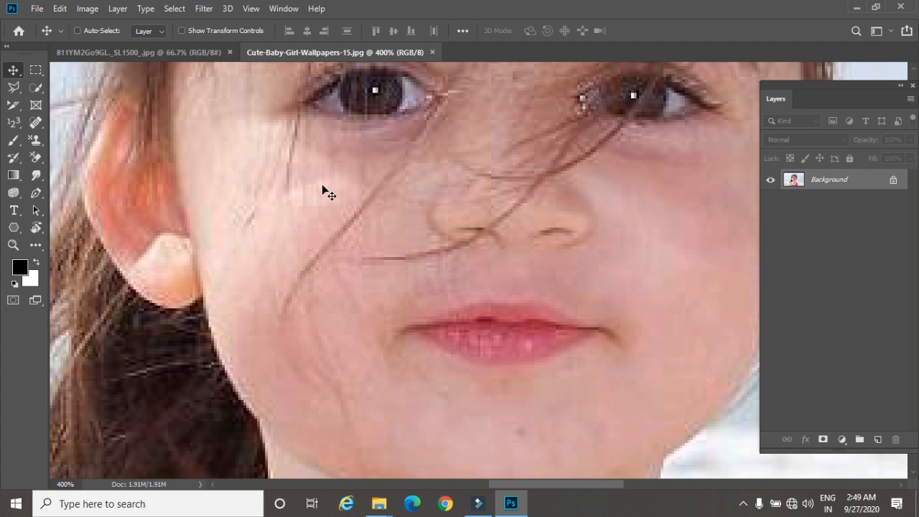
left_click(13, 300)
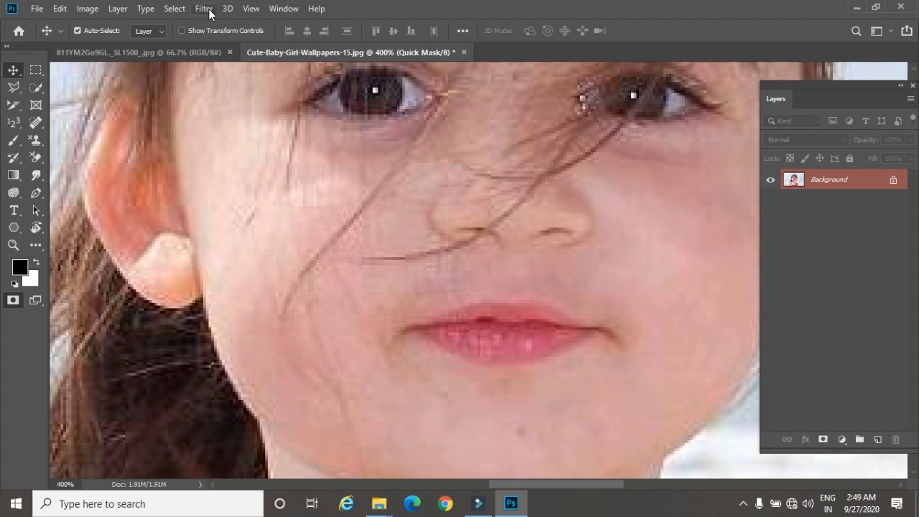
left_click(175, 8)
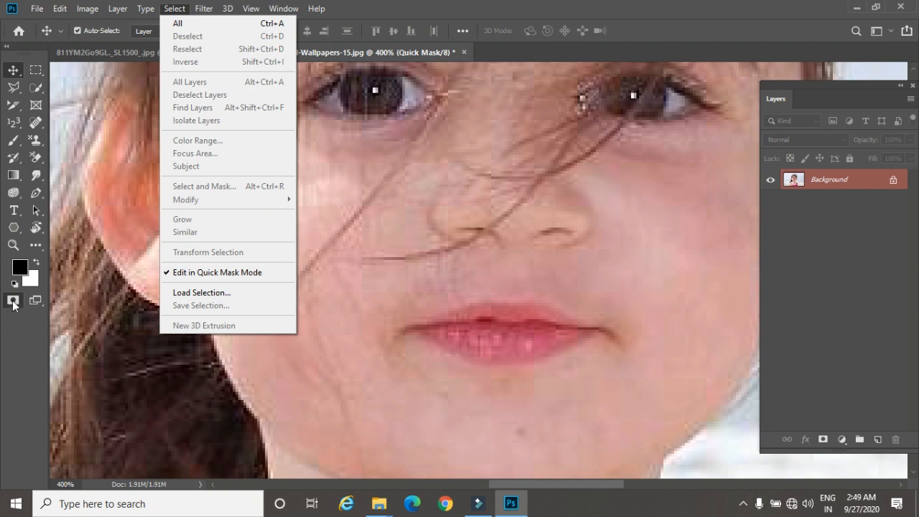
Paint the quick mask over the girl's lips with the Brush Tool at size 10
left_click(13, 141)
left_click(43, 140)
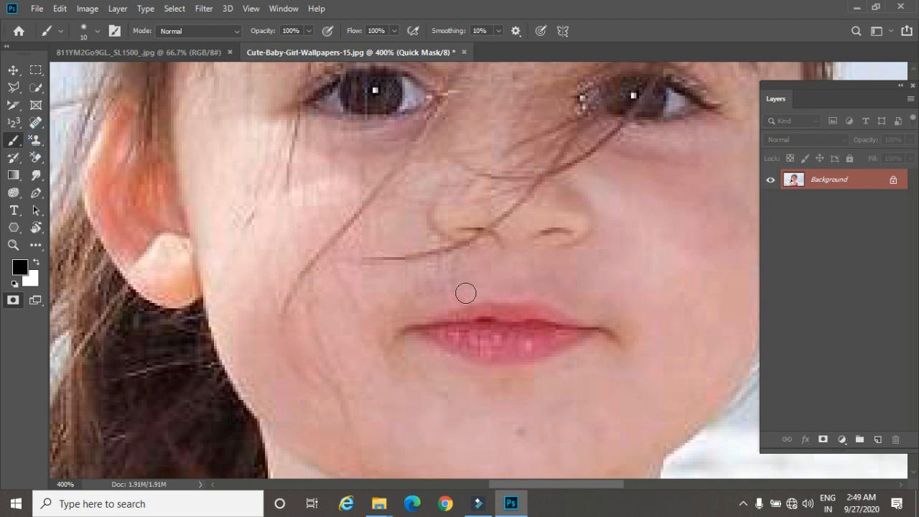
mouse_move(440, 328)
left_mouse_down()
mouse_move(532, 315)
mouse_move(577, 332)
mouse_move(540, 350)
mouse_move(481, 352)
mouse_move(445, 342)
mouse_move(550, 333)
left_mouse_up()
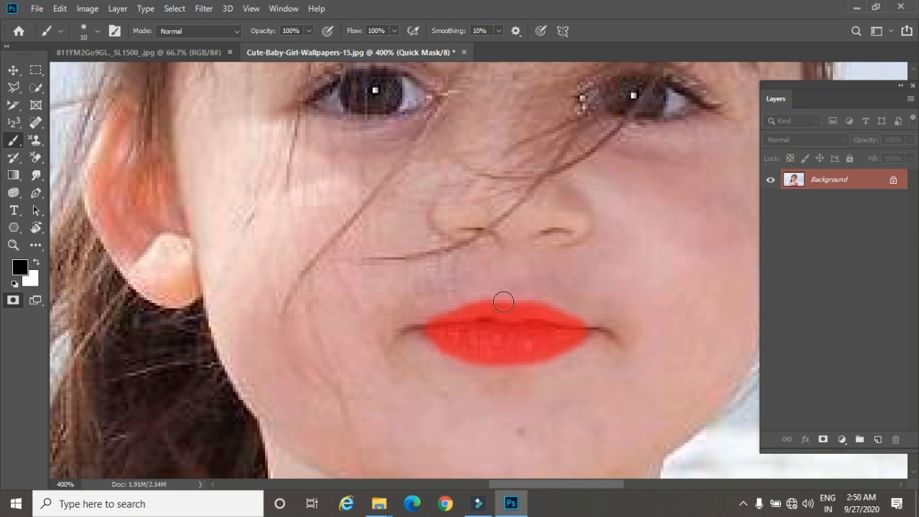
Paint a small stray mask stroke below the lips, remove it with the Eraser Tool, and return to the Brush Tool
scroll(502, 302, "down", 4)
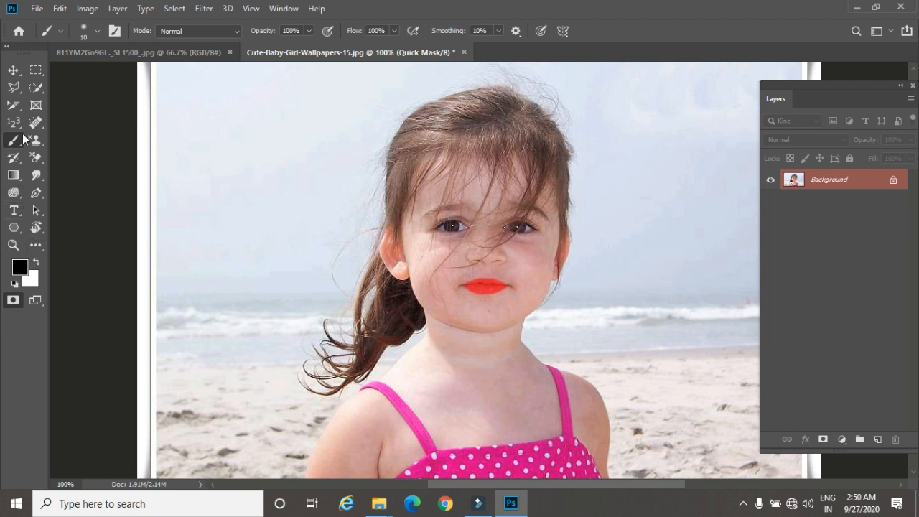
left_click_drag(472, 291, 469, 298)
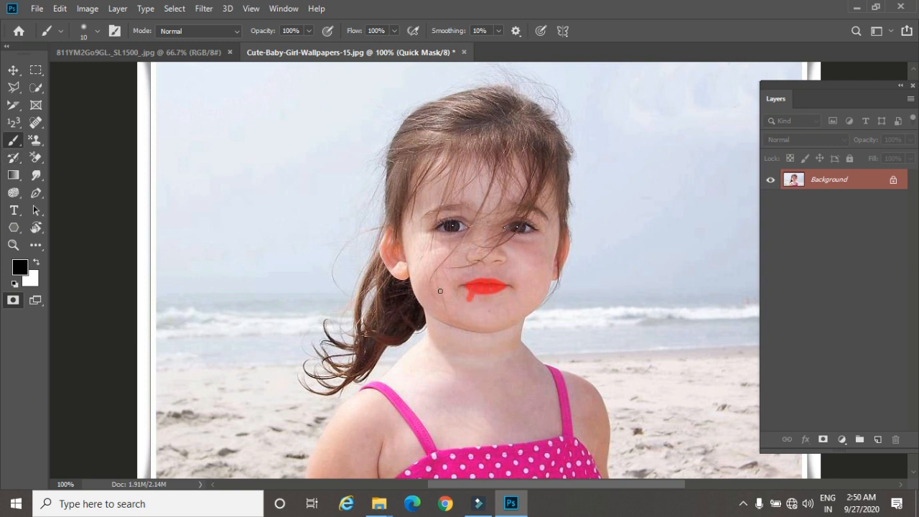
left_click(36, 157)
left_click(81, 158)
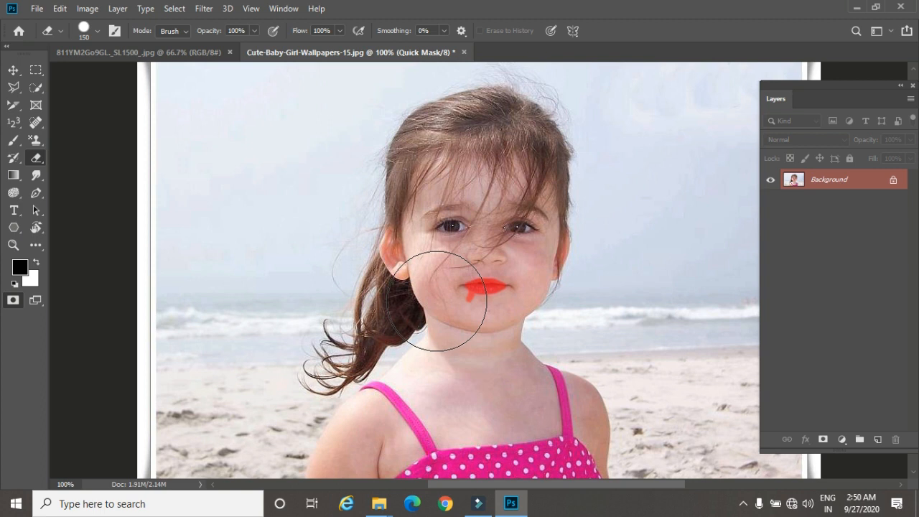
left_click(449, 336)
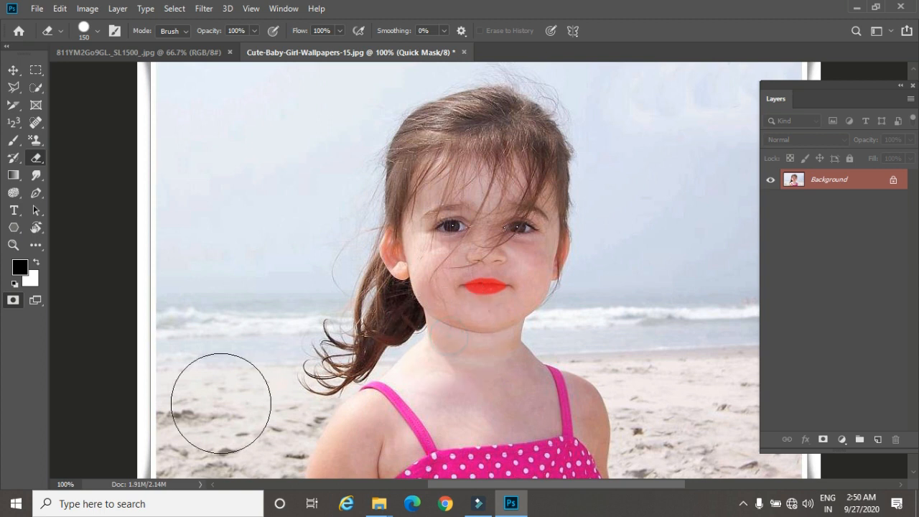
left_click(35, 157)
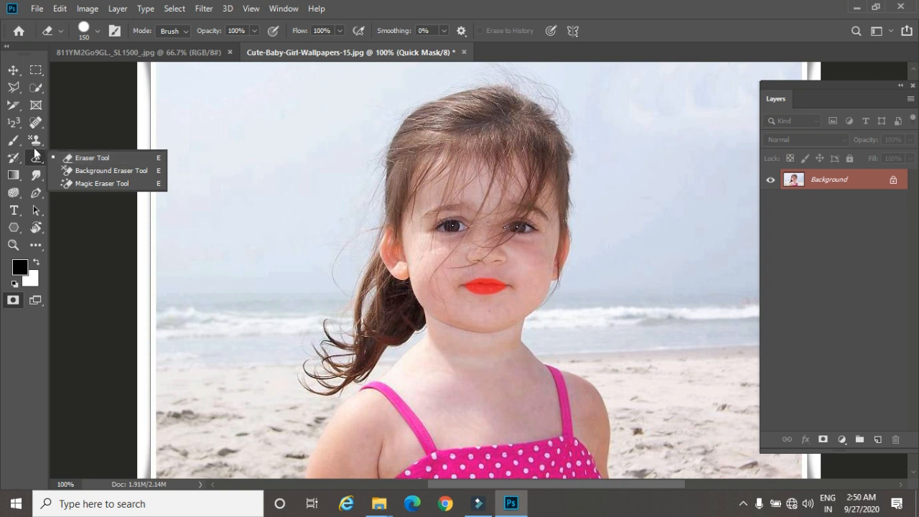
right_click(13, 142)
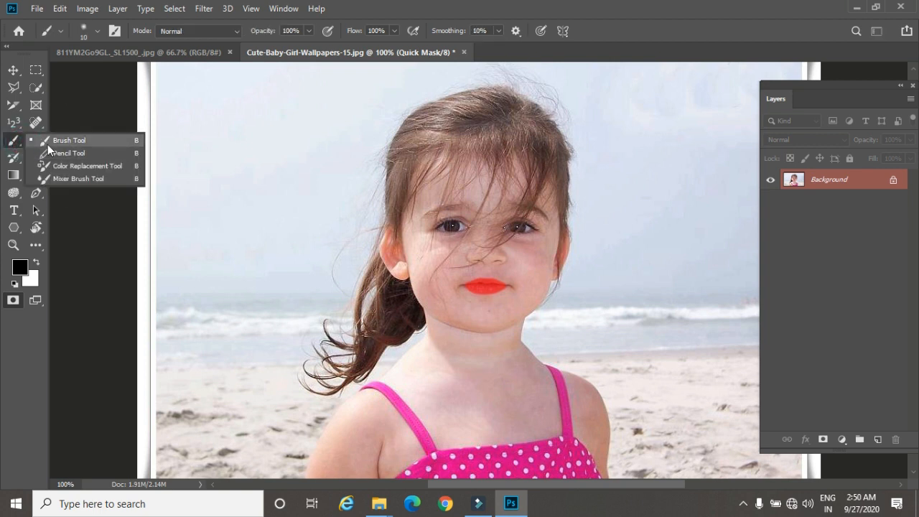
left_click(47, 143)
Exit Quick Mask mode and invert the selection so that only the lips are selected
left_click(13, 301)
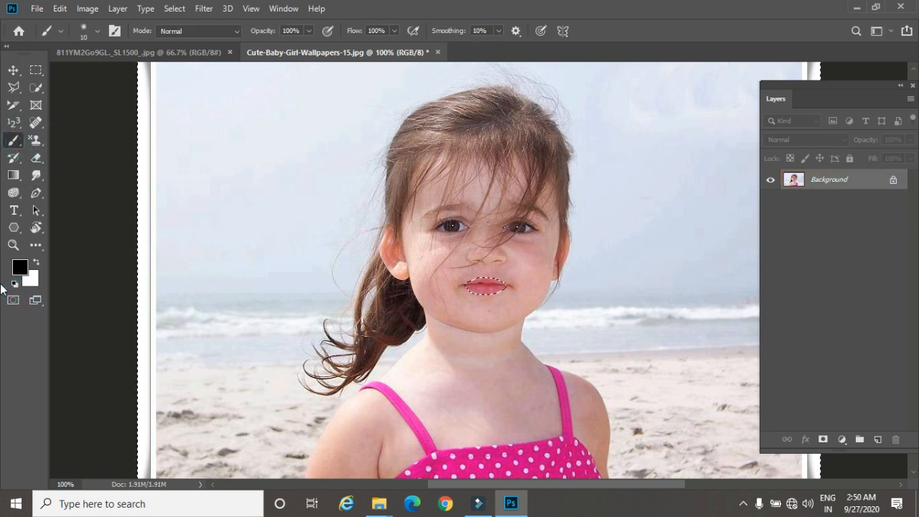
left_click(175, 9)
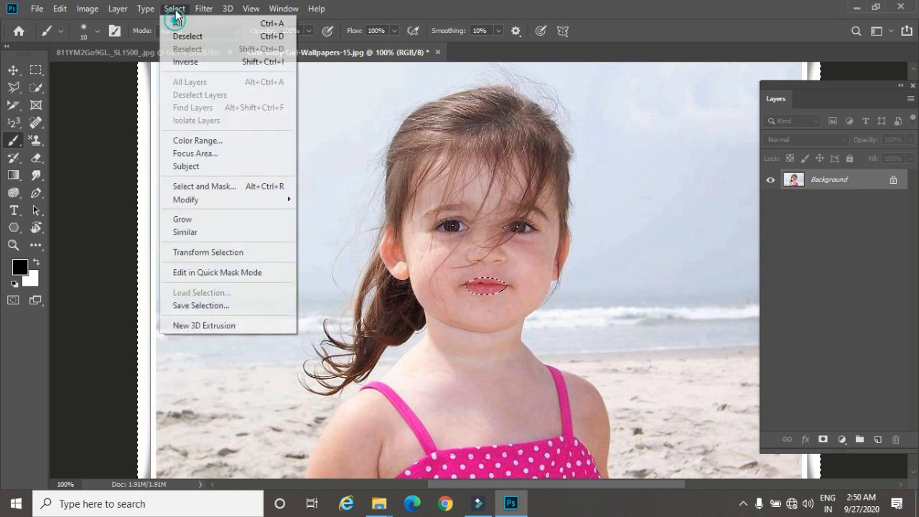
left_click(181, 62)
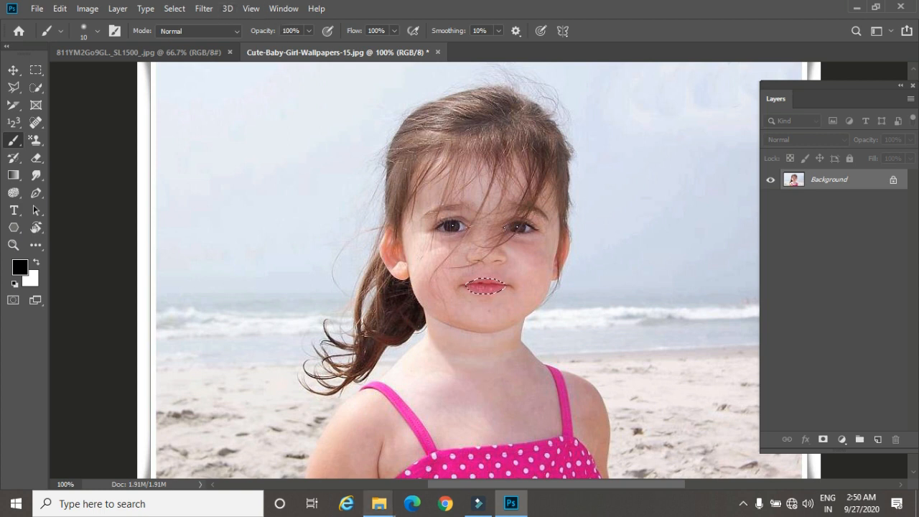
Create a new layer, fill the lip selection on it with a dark red foreground color, and deselect
left_click(877, 438)
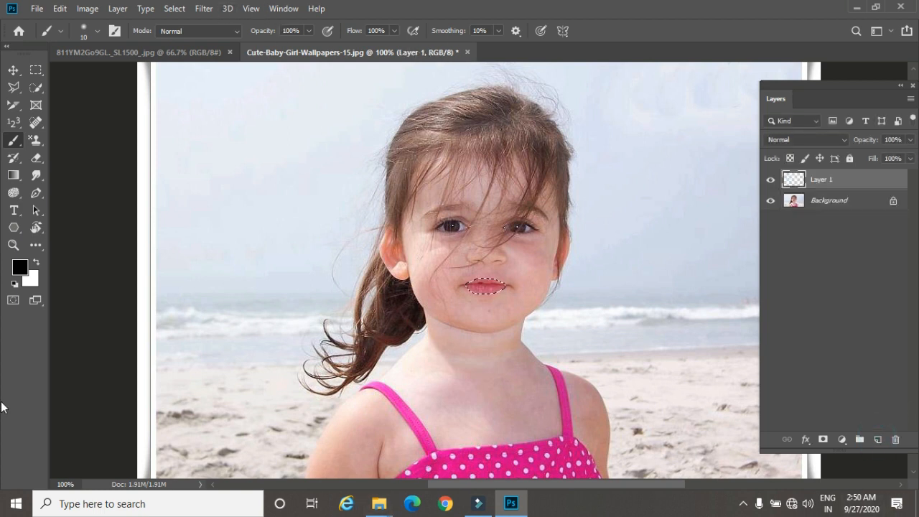
left_click(19, 267)
left_click(238, 206)
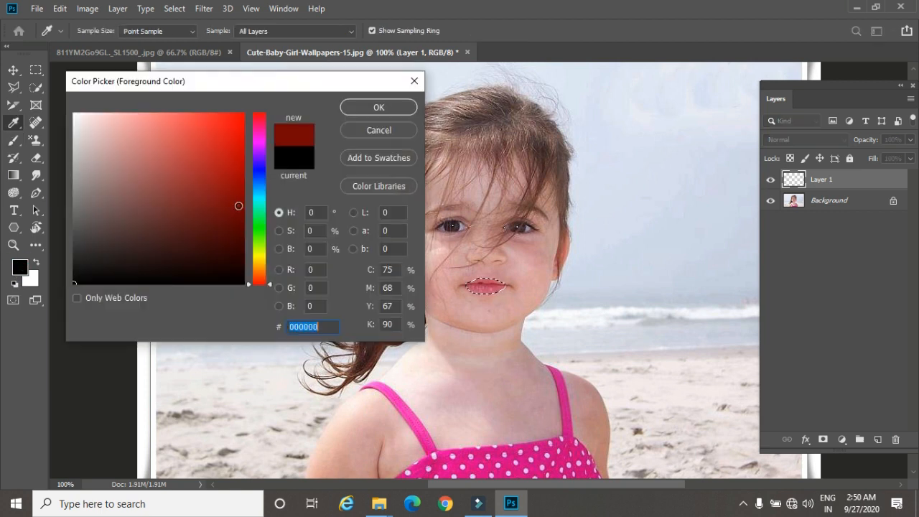
left_click(378, 108)
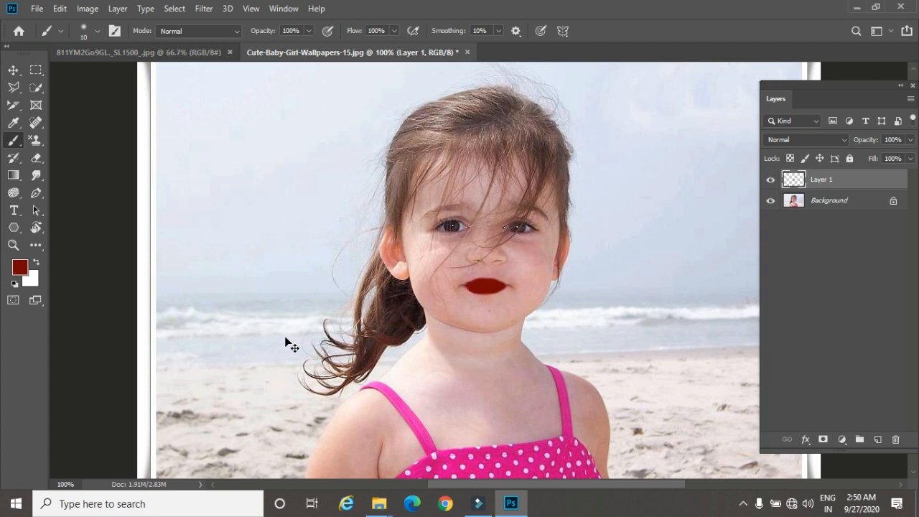
Try blend modes from Darken through Overlay on the dark red lip layer, including Multiply, Darker Color, Screen and Lighter Color
key("ctrl+plus")
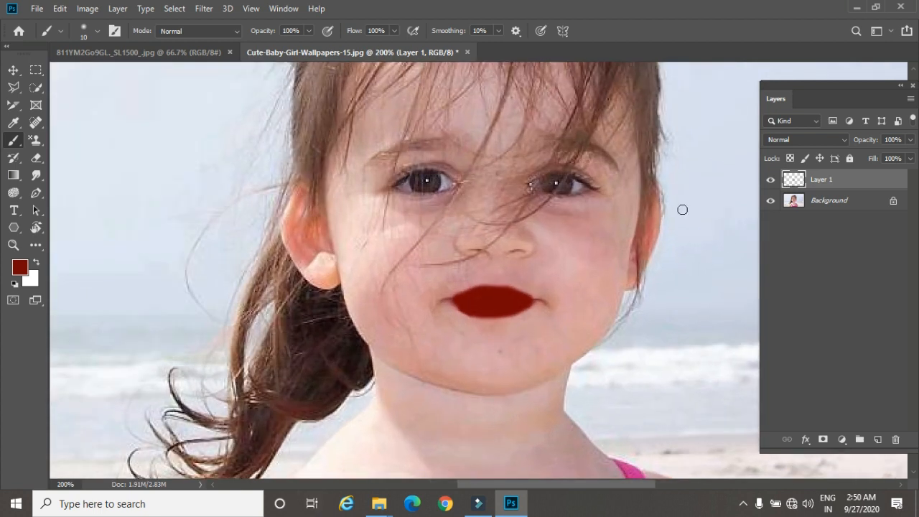
left_click(788, 141)
left_click(788, 141)
key("Down")
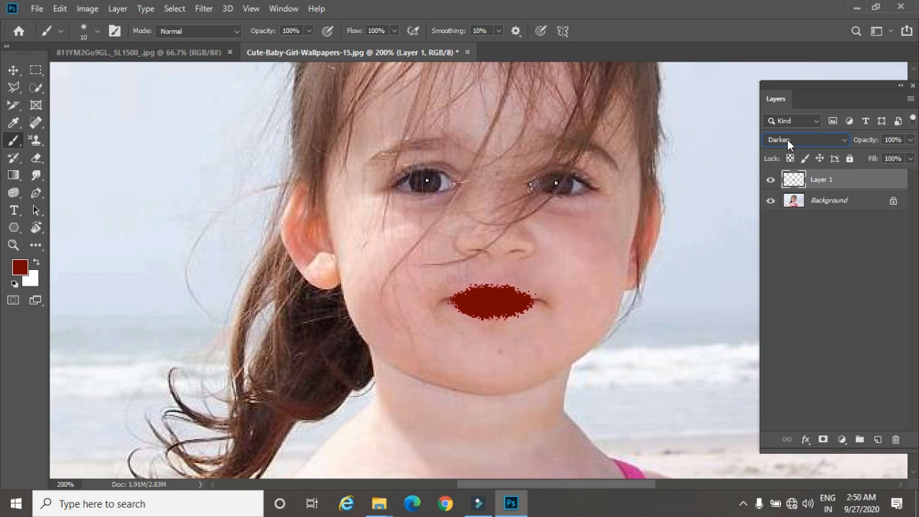
key("Down")
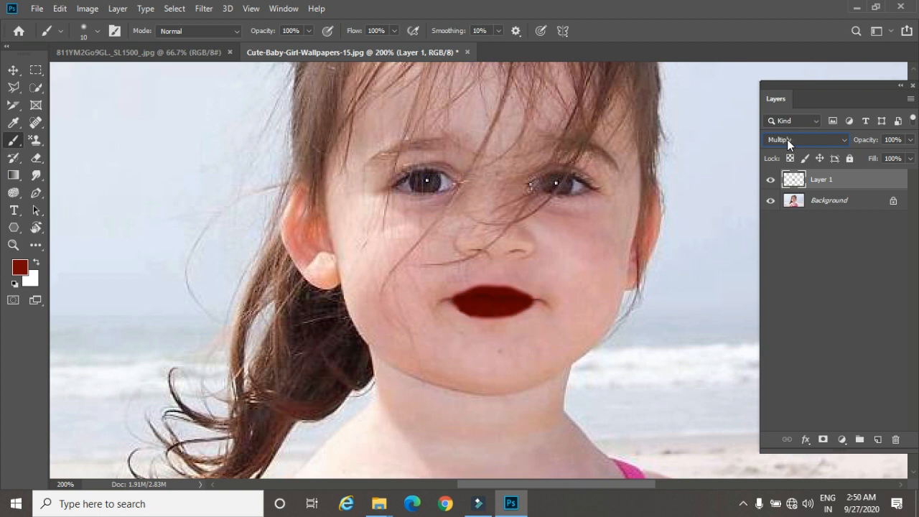
key("Down")
key("Down")
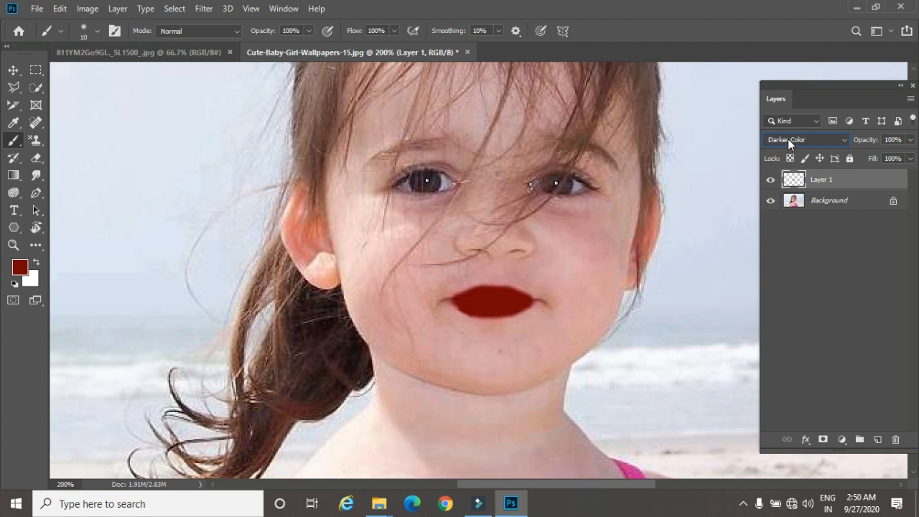
key("Down")
key("Down")
key("Down")
key("Down")
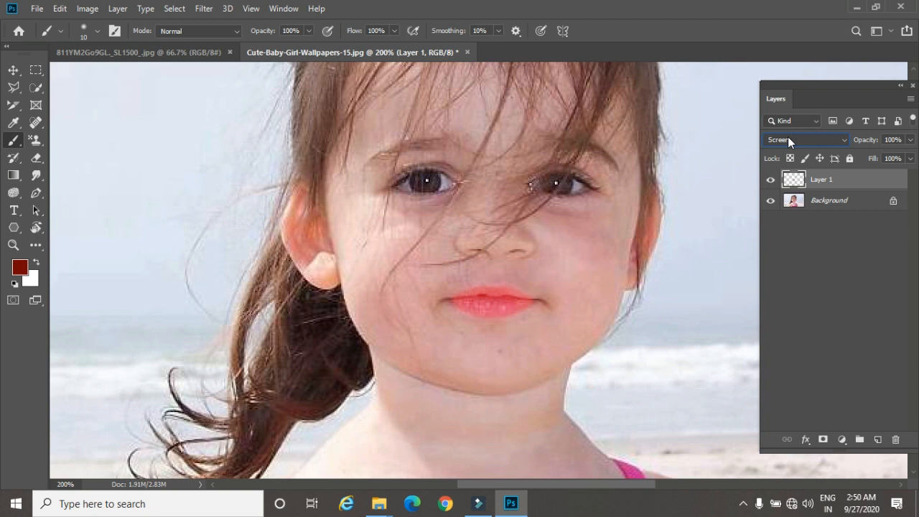
key("Down")
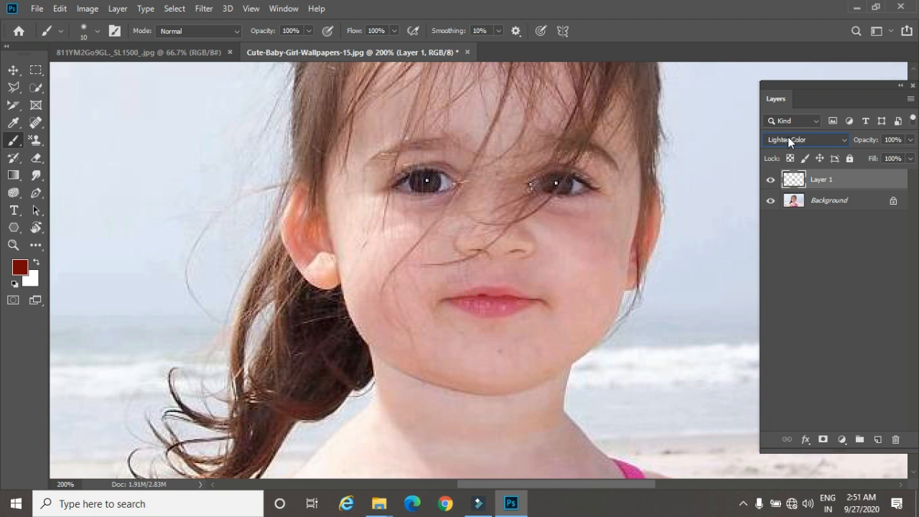
key("Down")
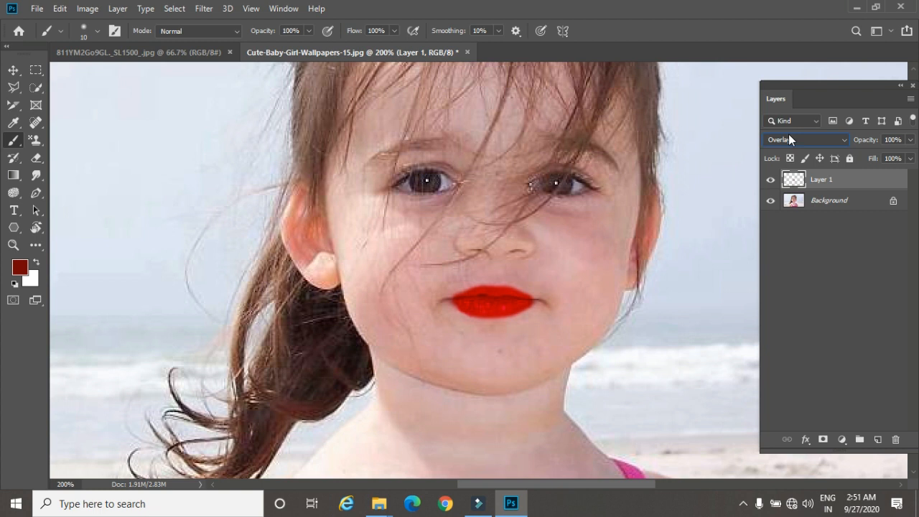
Set the dark red lip layer's blend mode to Screen
key("Up")
key("Up")
key("Up")
key("Up")
key("Up")
key("Up")
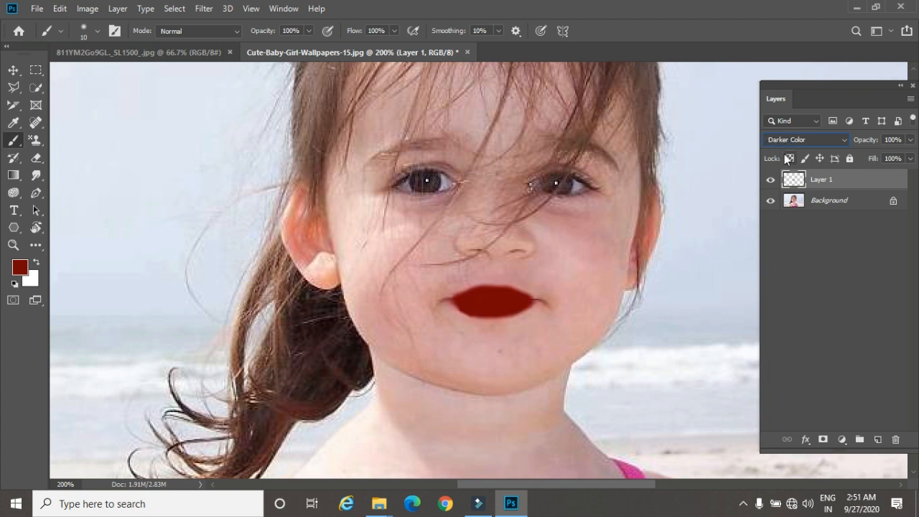
key("Down")
key("Down")
Load the lip layer's shape as a selection, hide that layer, and make the Background layer active
left_click(794, 180, "ctrl")
left_click(770, 180)
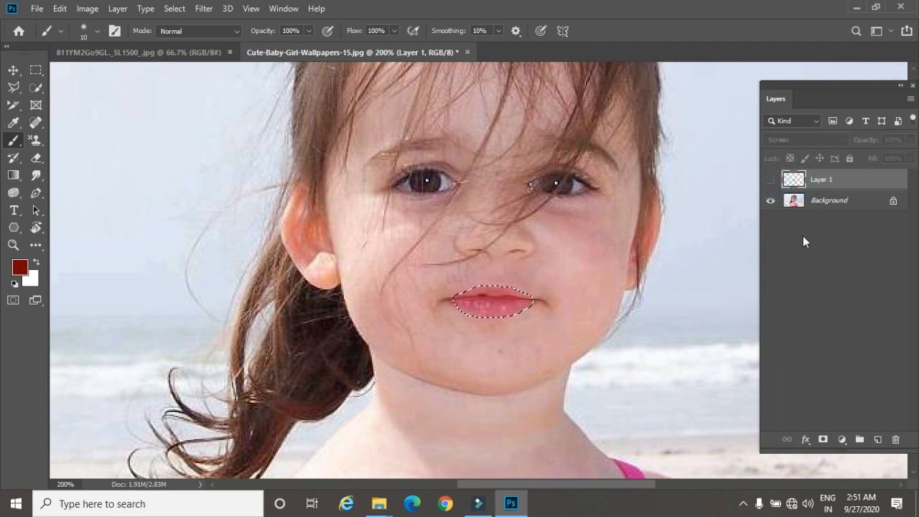
left_click(829, 202)
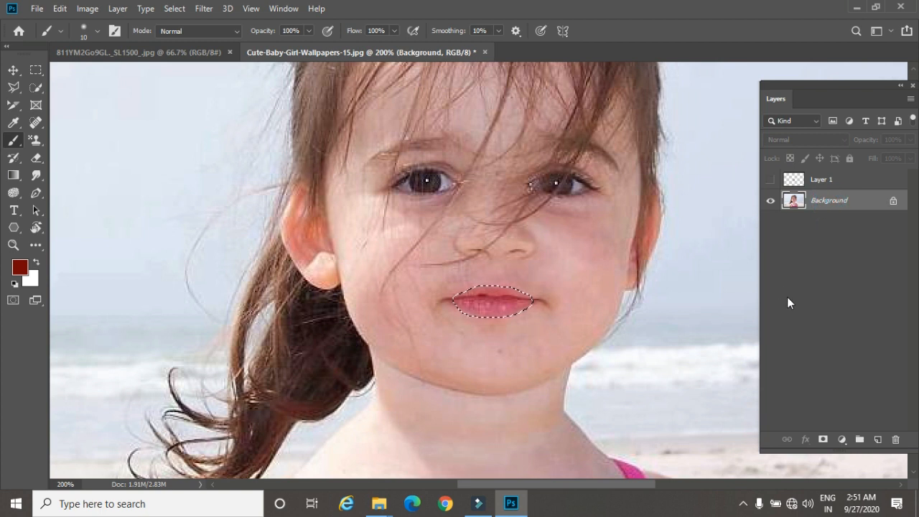
Fill everything outside the lips with dark red using the inverted selection, undo the fill, and invert the selection back to the lips
key("ctrl+minus")
key("ctrl+minus")
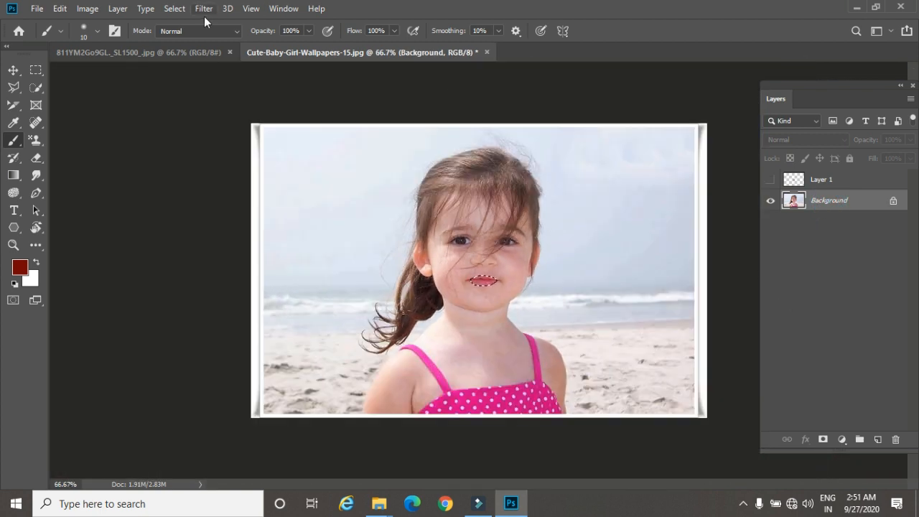
left_click(174, 10)
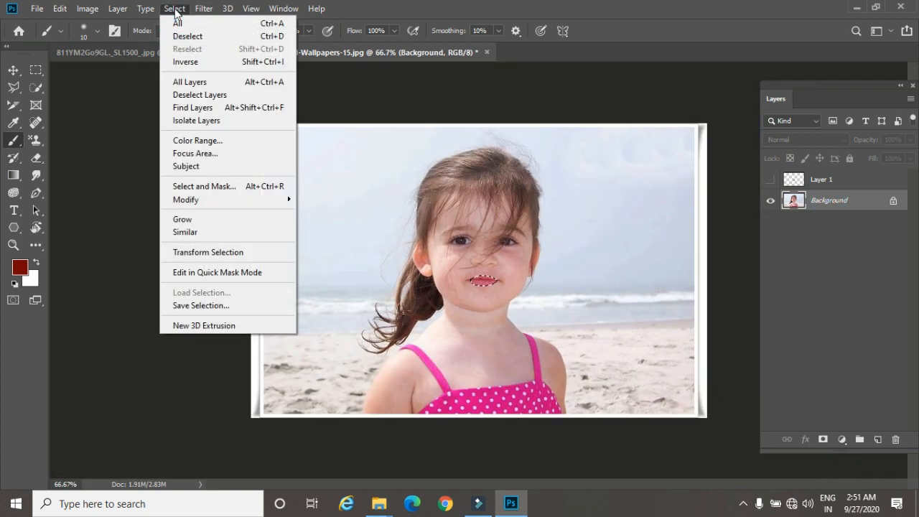
left_click(212, 62)
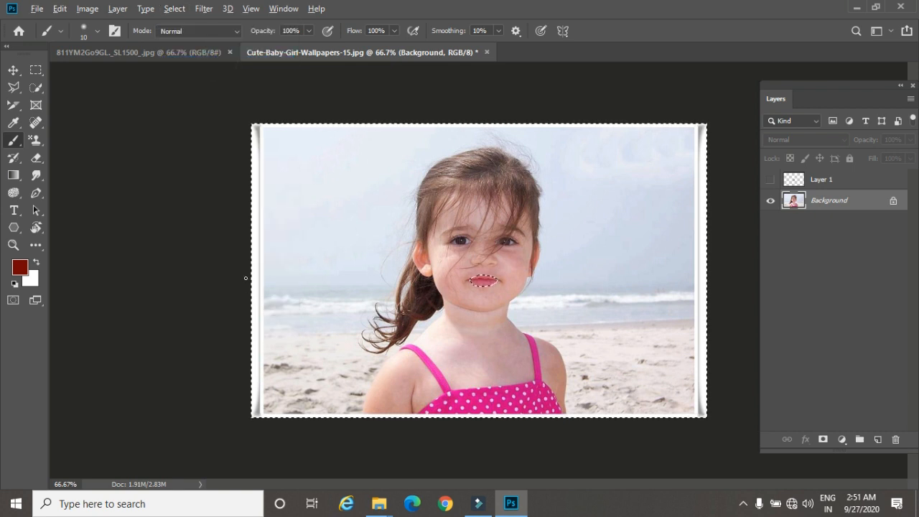
key("alt+BackSpace")
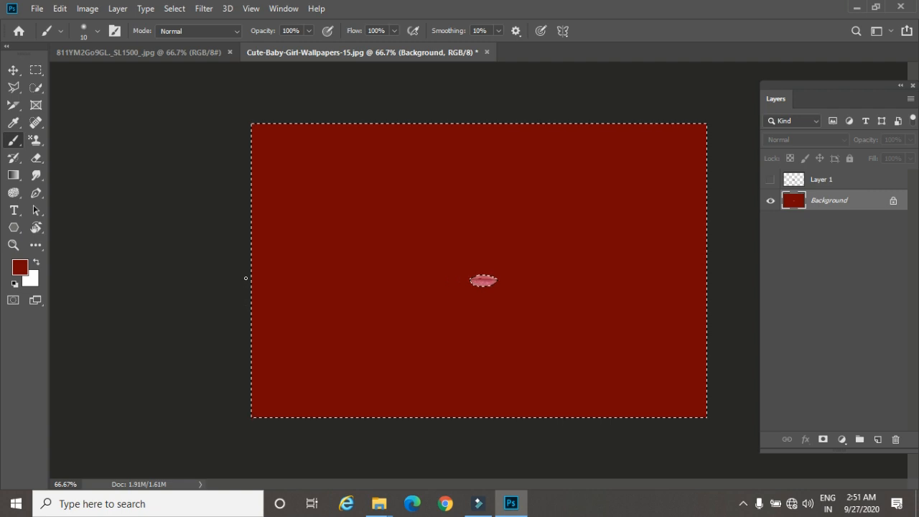
key("ctrl+z")
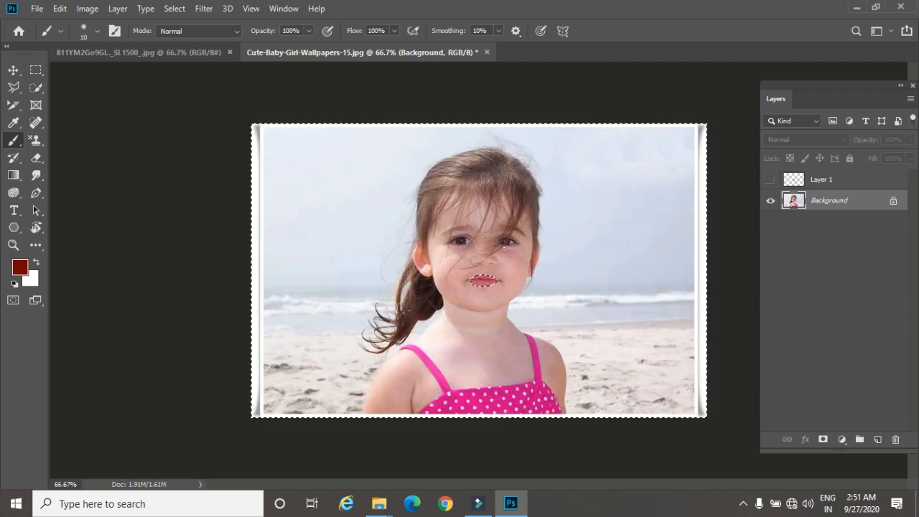
left_click(174, 8)
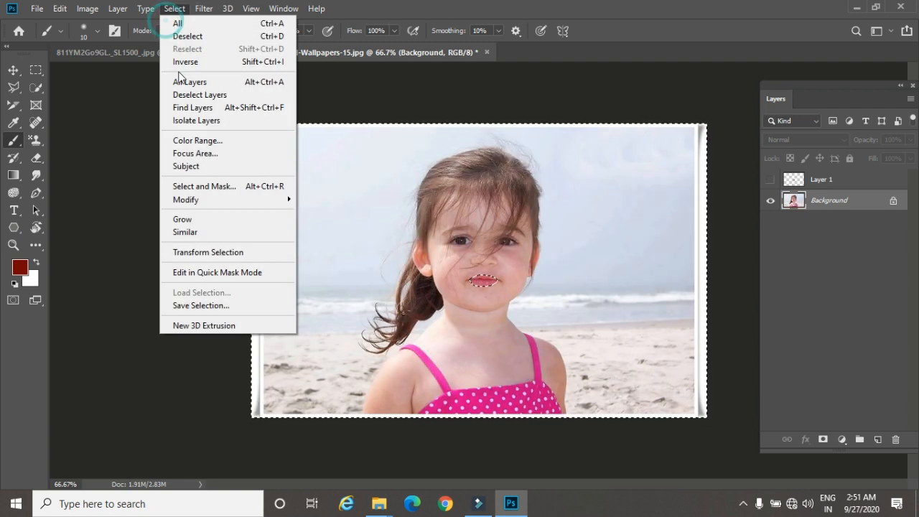
left_click(180, 62)
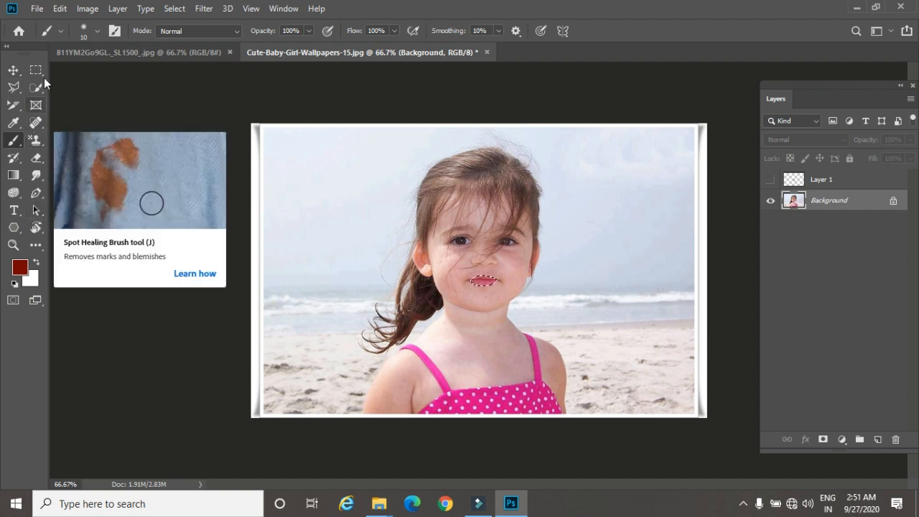
Examine the Brush Tool's preset options, including Reset Tool and Reset All Tools, and close them without choosing one
left_click(60, 31)
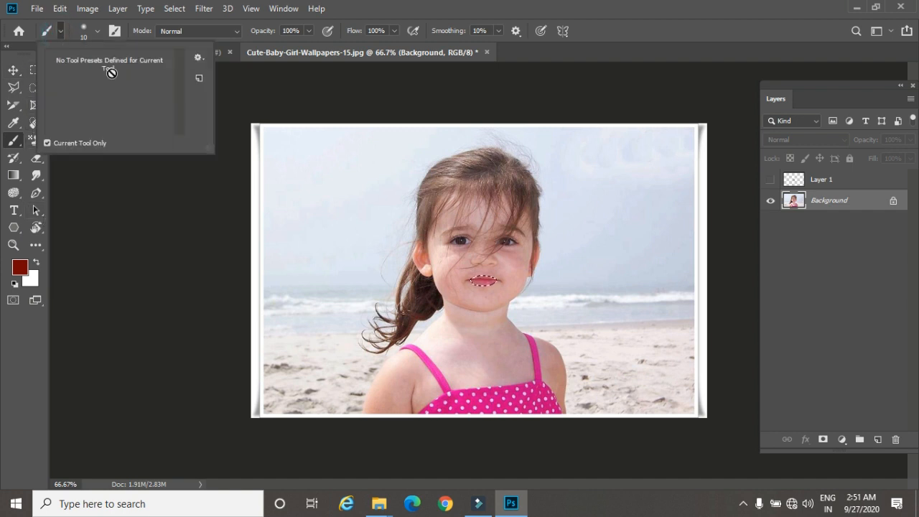
left_click(199, 57)
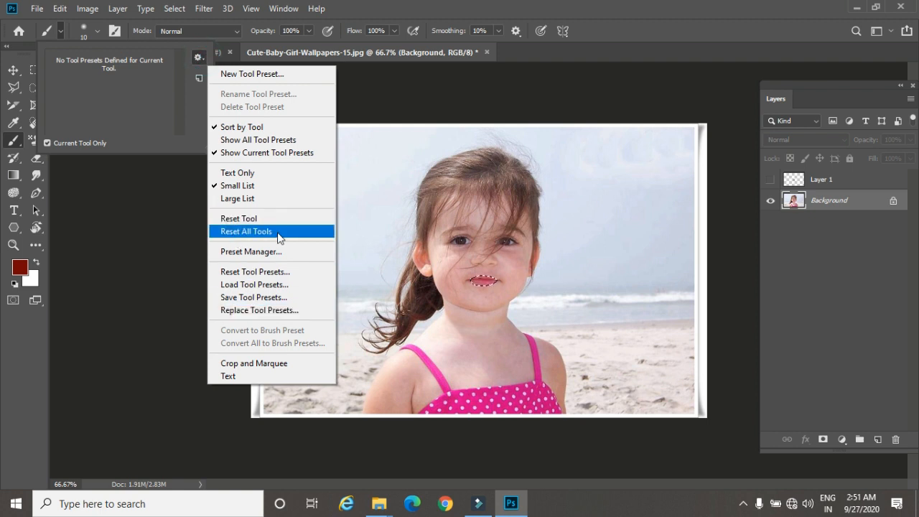
left_click(16, 73)
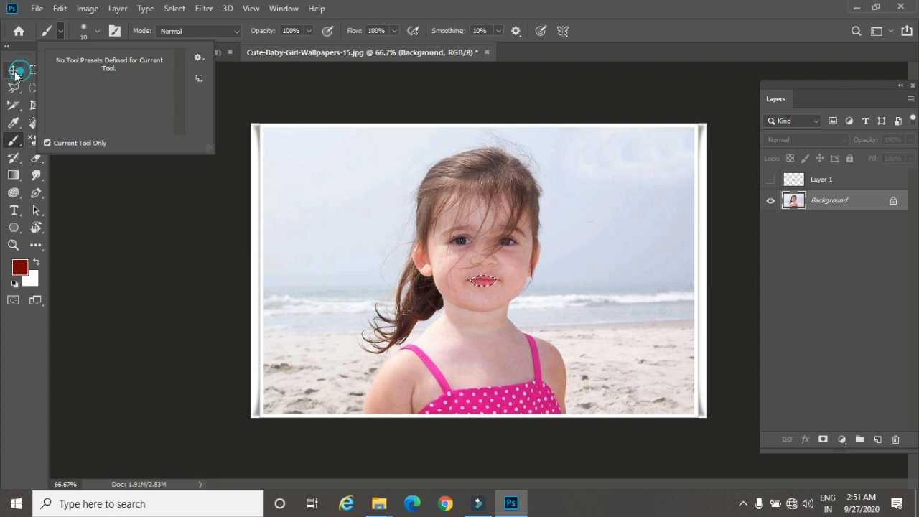
Minimize the Photoshop window to show the desktop
left_click(860, 8)
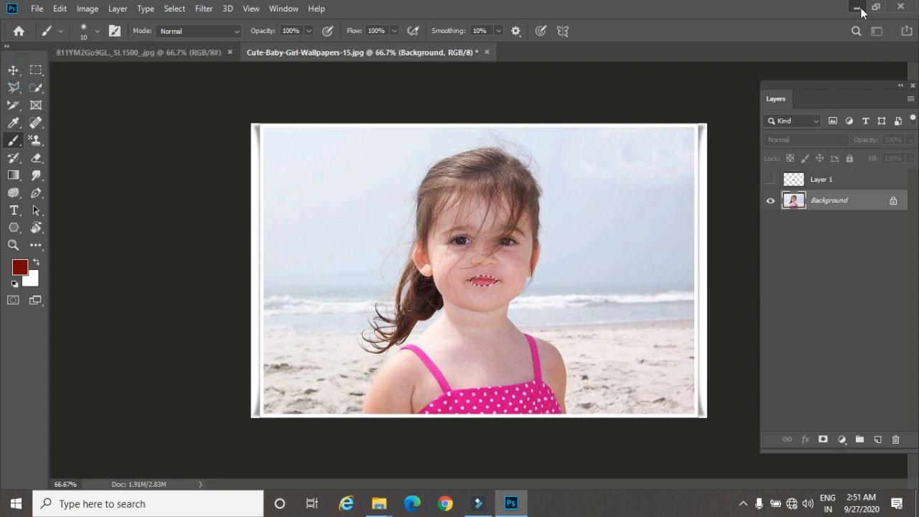
left_click(860, 7)
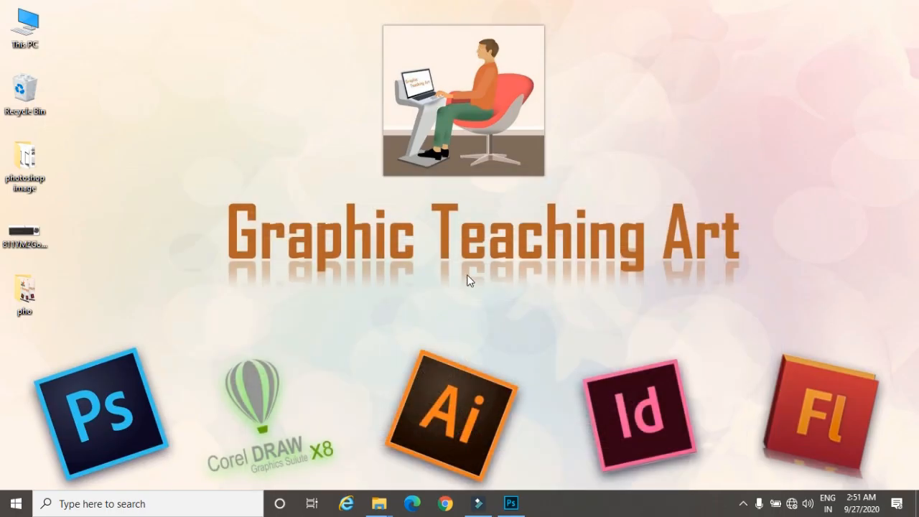